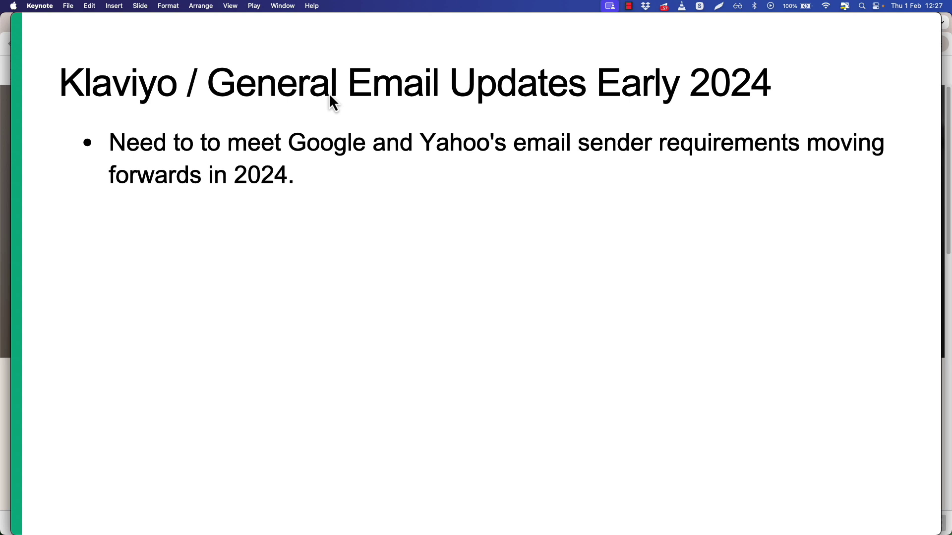
Reveal the second bullet about keeping email content out of spam.
{"action": "key", "text": "Right"}
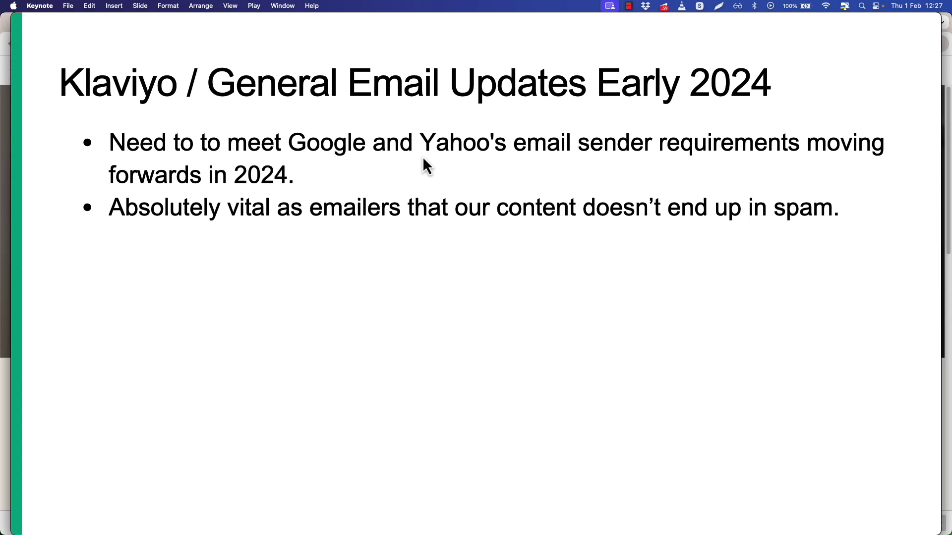
Show the bulk-senders bullet, then switch to the Klaviyo Academy sender-requirements article in Chrome.
{"action": "left_click", "coordinate": [274, 200]}
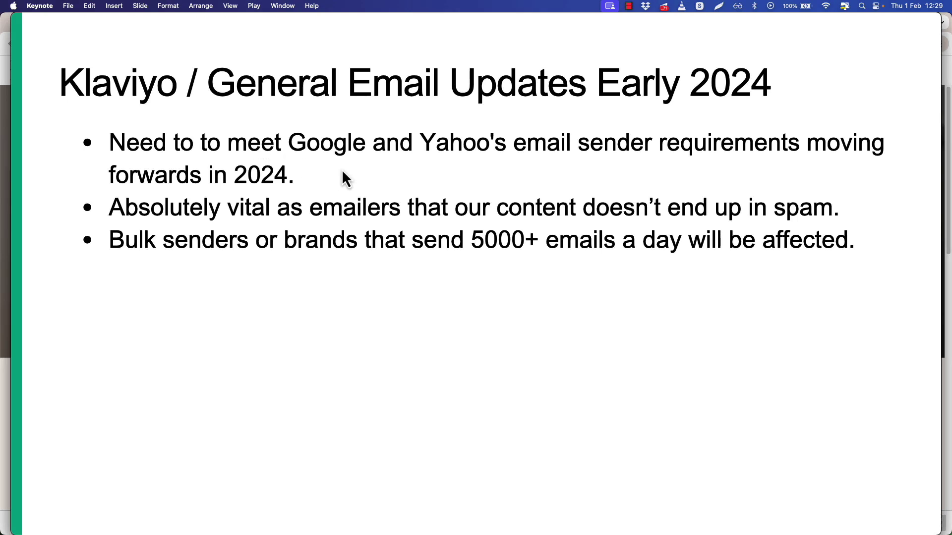
{"action": "key", "text": "ctrl+Up"}
{"action": "left_click", "coordinate": [311, 169]}
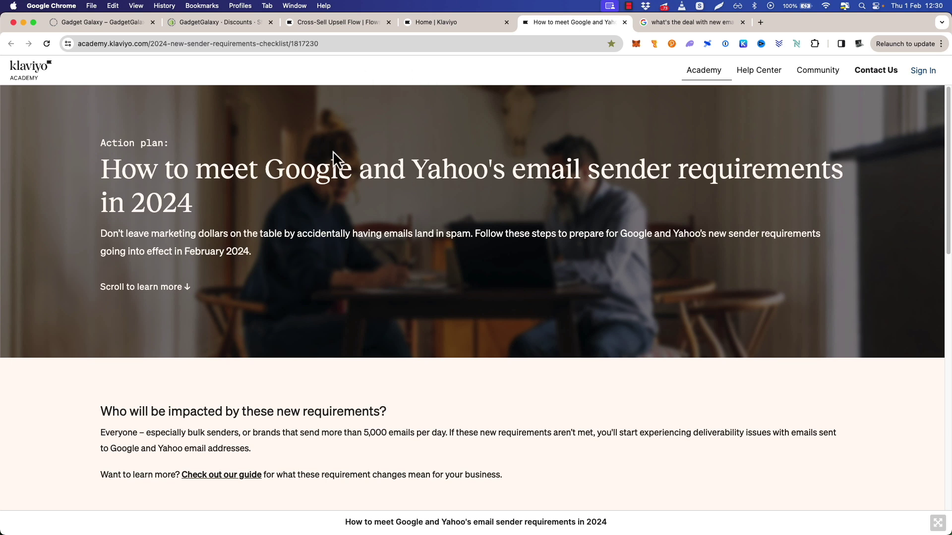
Scroll to the six-item checklist and paste its screenshot beneath the slide's bullets.
{"action": "scroll", "coordinate": [498, 217], "scroll_direction": "down", "scroll_amount": 3}
{"action": "scroll", "coordinate": [515, 213], "scroll_direction": "down", "scroll_amount": 4}
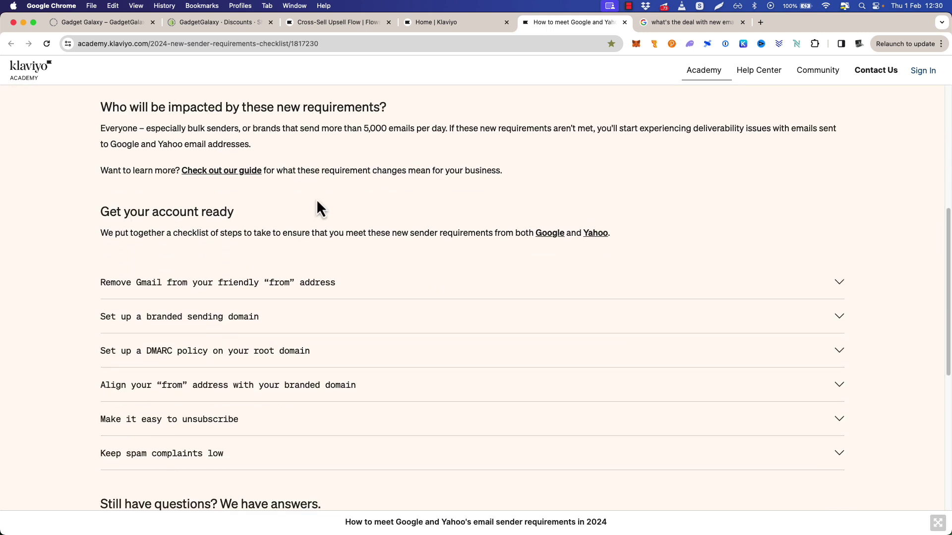
{"action": "scroll", "coordinate": [195, 212], "scroll_direction": "down", "scroll_amount": 1}
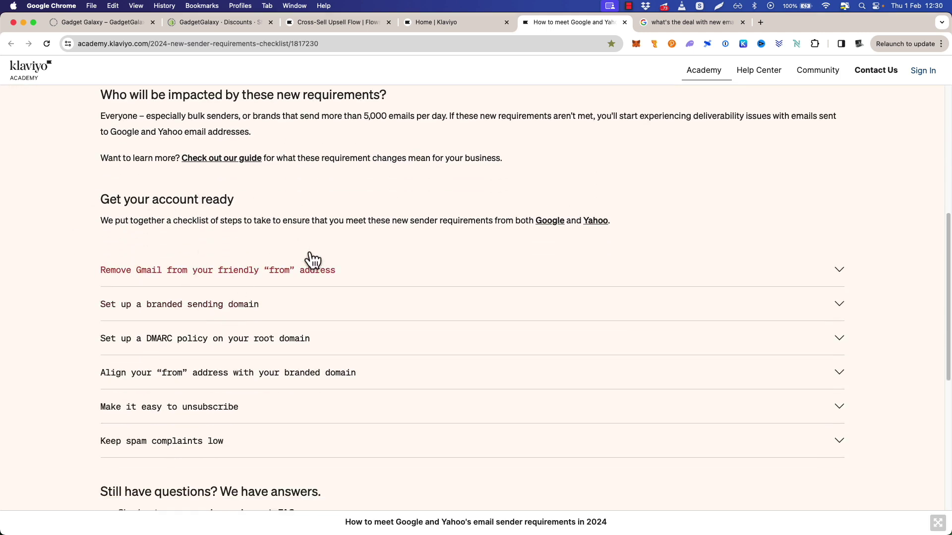
{"action": "key", "text": "super+Tab"}
{"action": "key", "text": "super+v"}
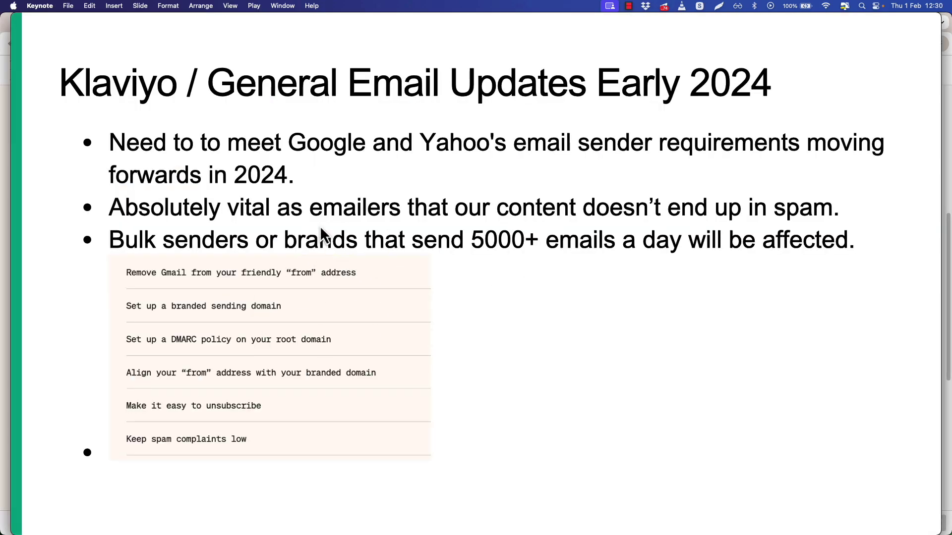
{"action": "key", "text": "ctrl+Up"}
Move between the slide and the checklist article, ending on the Klaviyo dashboard.
{"action": "left_click", "coordinate": [53, 263]}
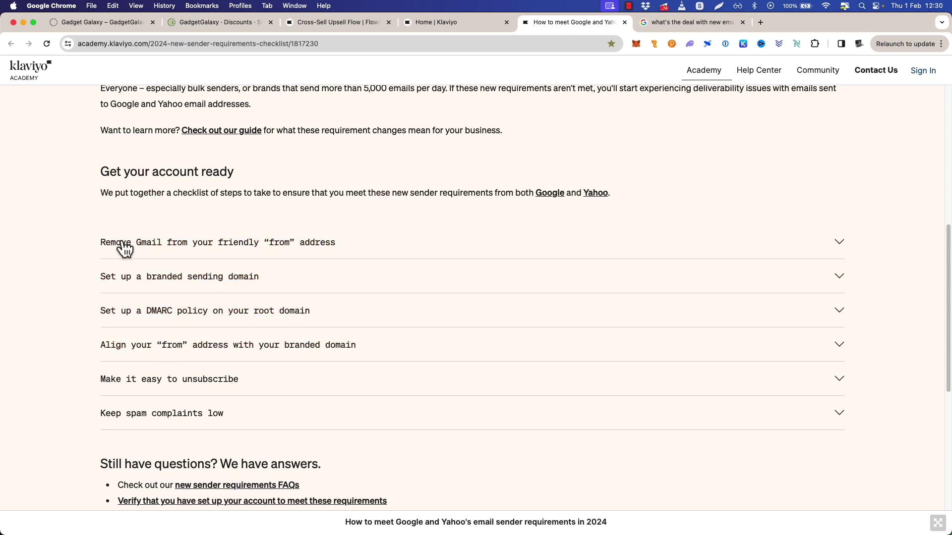
{"action": "key", "text": "ctrl+Up"}
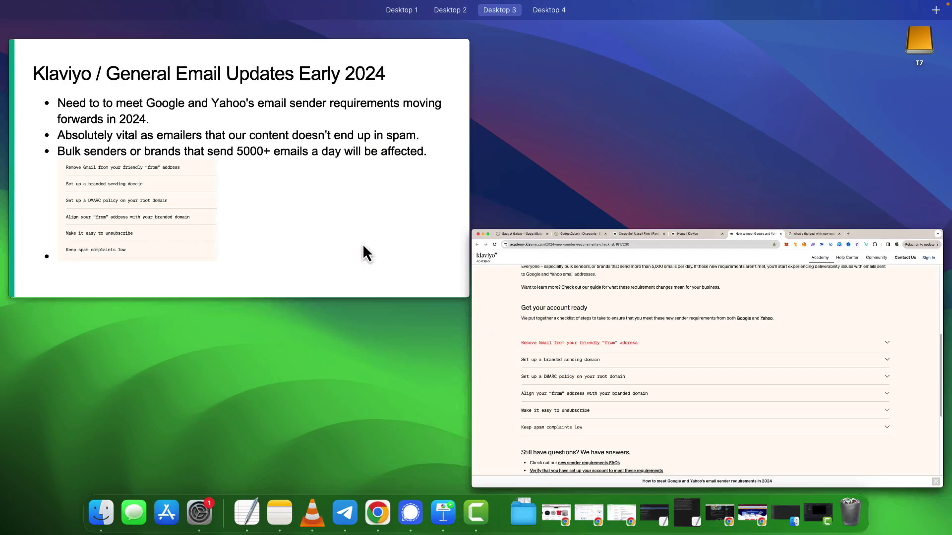
{"action": "left_click", "coordinate": [319, 232]}
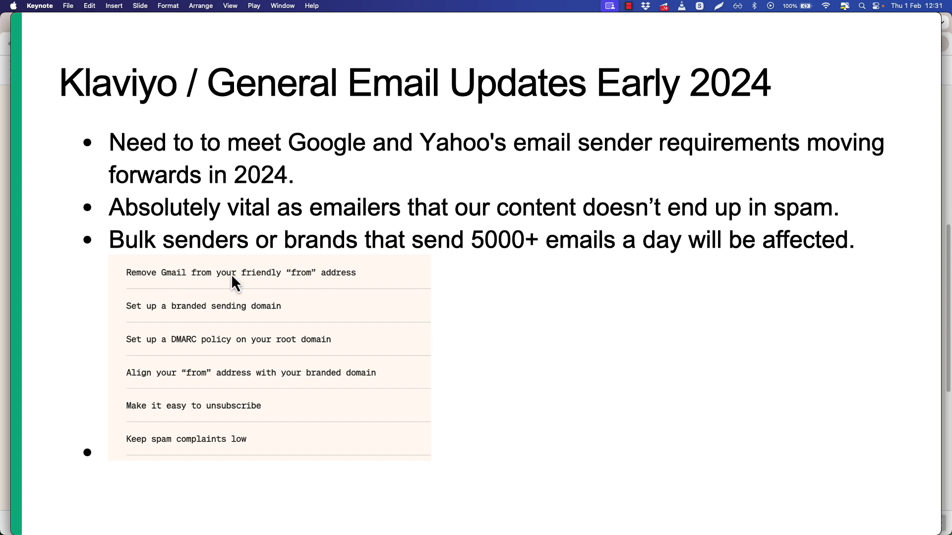
{"action": "key", "text": "ctrl+Up"}
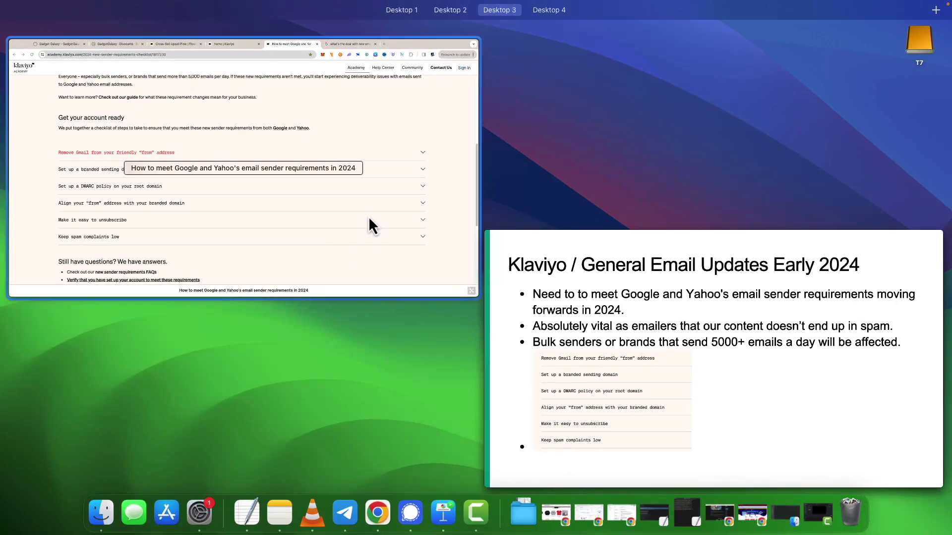
{"action": "left_click", "coordinate": [370, 219]}
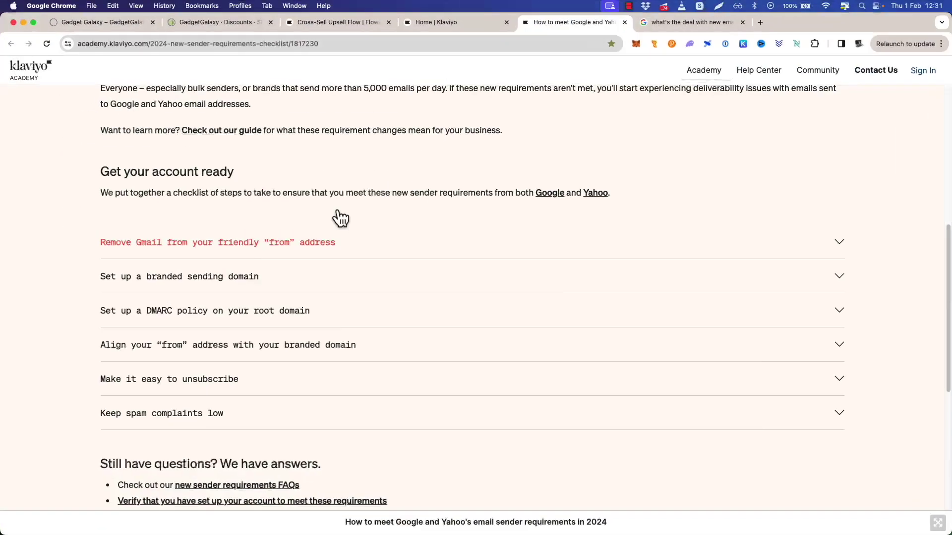
{"action": "left_click", "coordinate": [449, 24]}
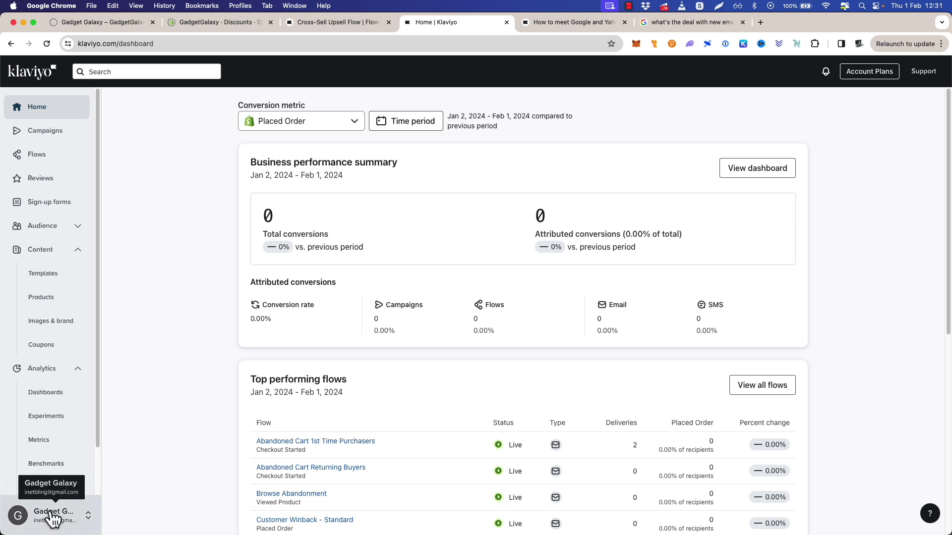
Empty the default sender email field in Klaviyo's Organization settings, then bring up Namecheap's business email page.
{"action": "left_click", "coordinate": [92, 513]}
{"action": "left_click", "coordinate": [139, 497]}
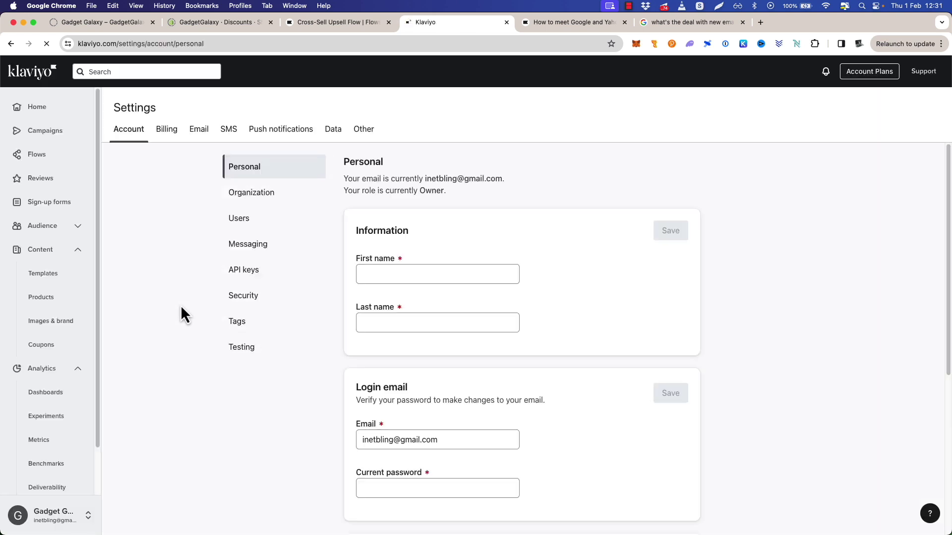
{"action": "left_click", "coordinate": [267, 203]}
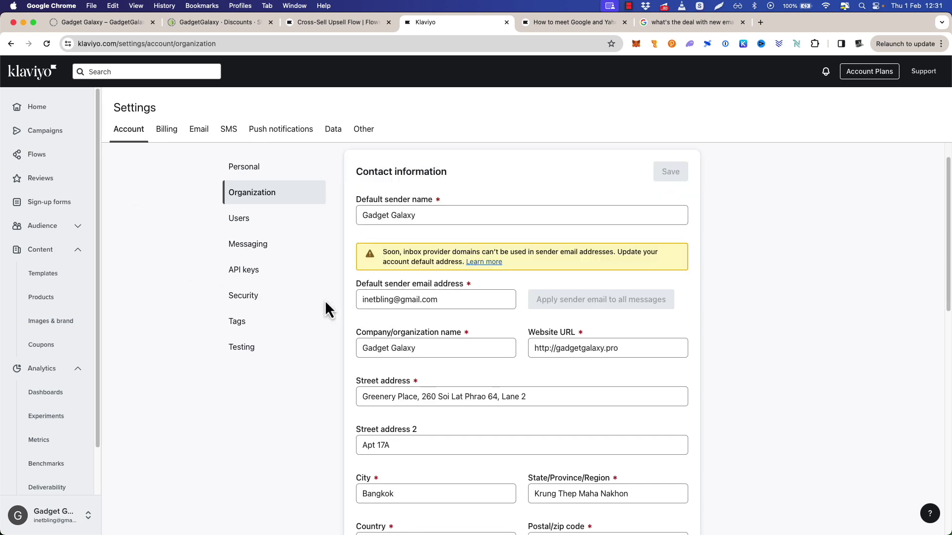
{"action": "left_click", "coordinate": [433, 300]}
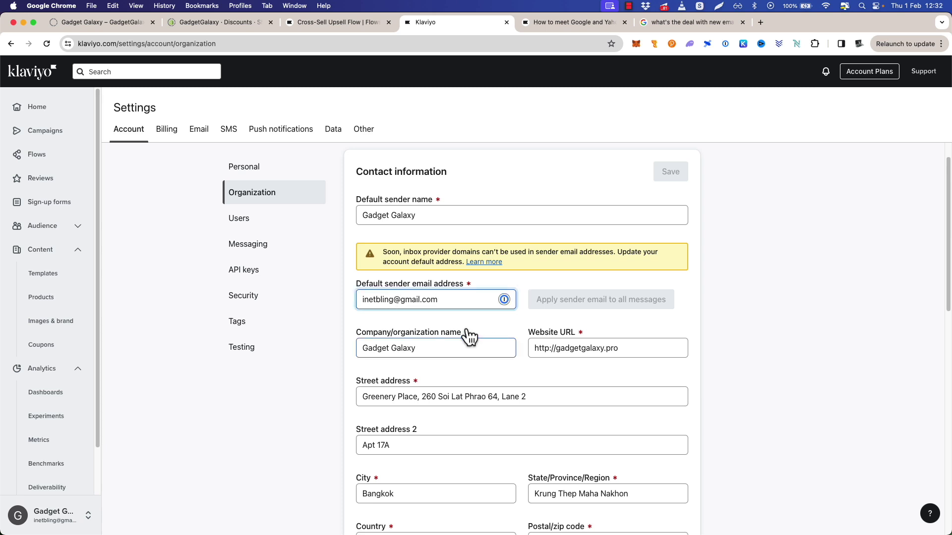
{"action": "key", "text": "super+a"}
{"action": "key", "text": "BackSpace"}
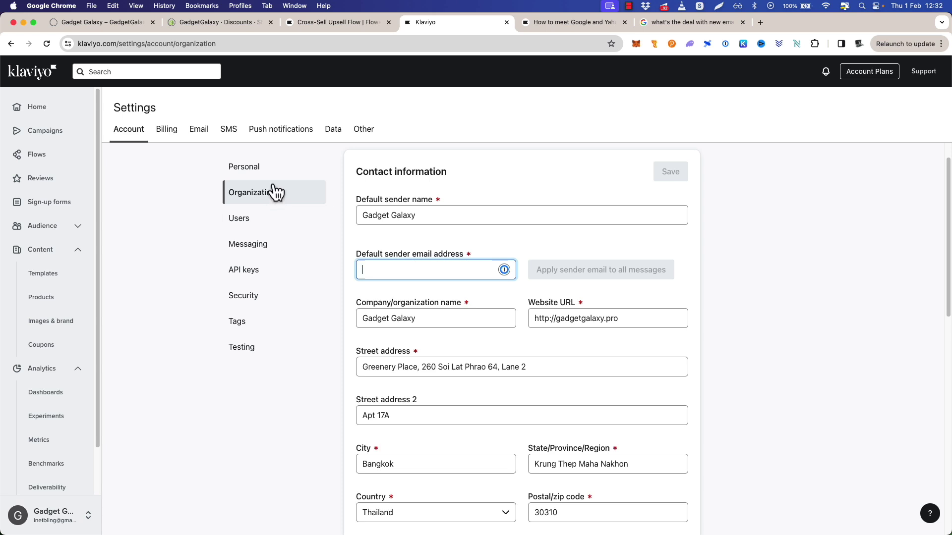
{"action": "mouse_move", "coordinate": [753, 504]}
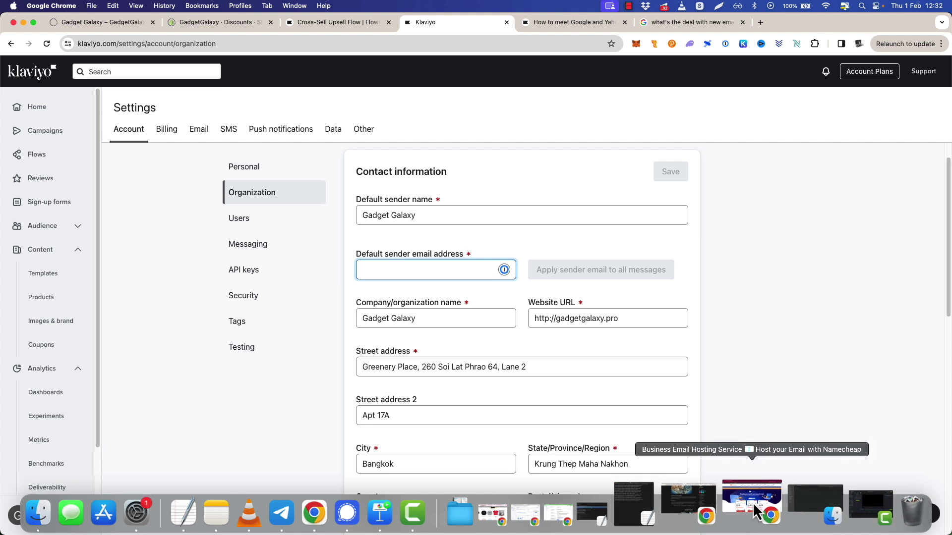
{"action": "left_click", "coordinate": [753, 502]}
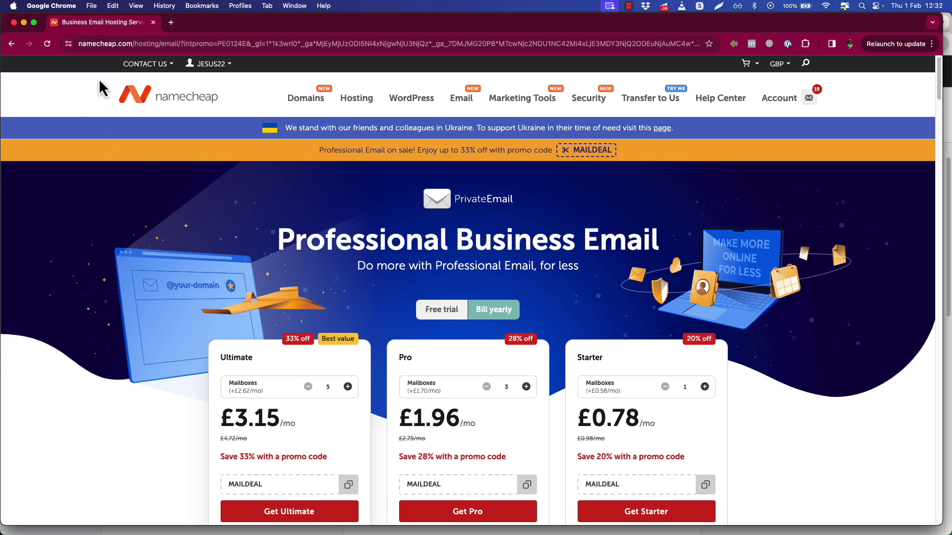
Browse the Ultimate, Pro and Starter email plans, then view gadgetgalaxy.pro's Starter subscription info.
{"action": "scroll", "coordinate": [202, 238], "scroll_direction": "down", "scroll_amount": 1}
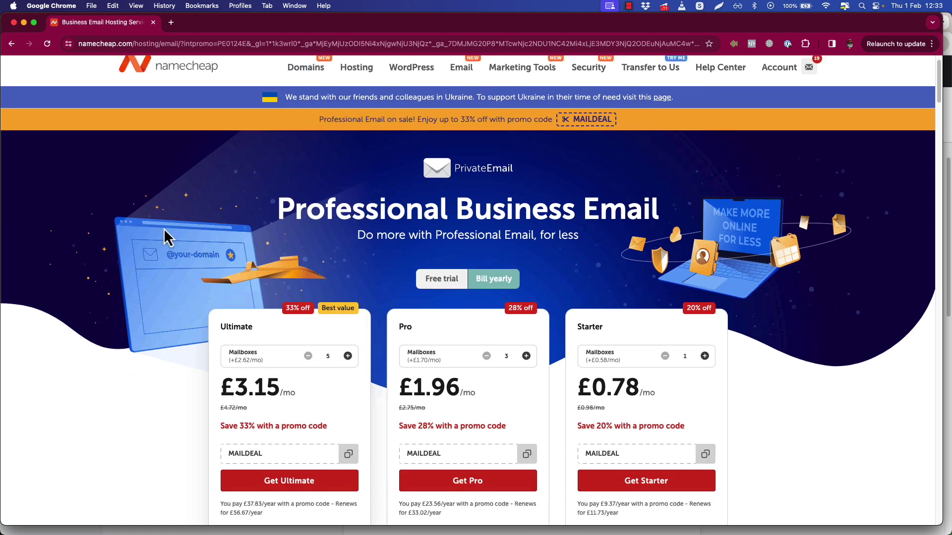
{"action": "scroll", "coordinate": [307, 253], "scroll_direction": "down", "scroll_amount": 1}
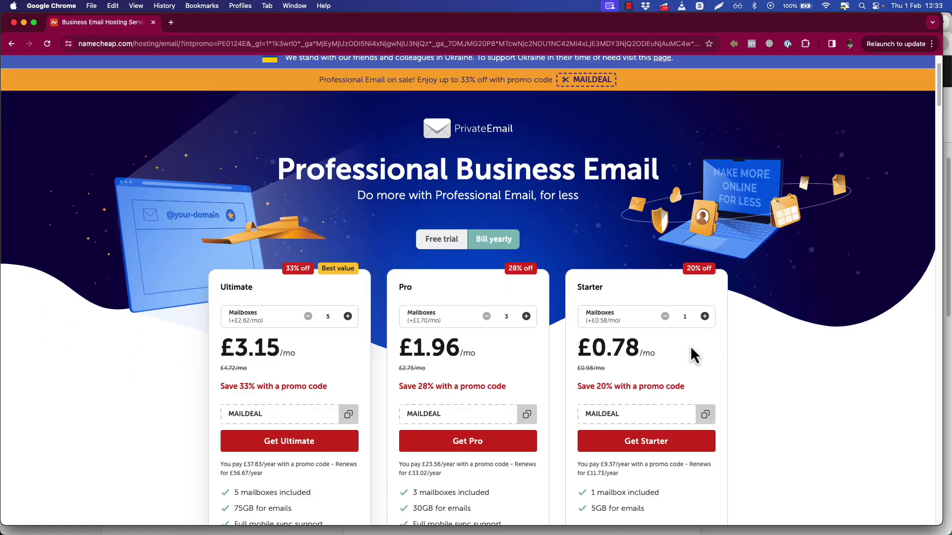
{"action": "scroll", "coordinate": [739, 342], "scroll_direction": "down", "scroll_amount": 2}
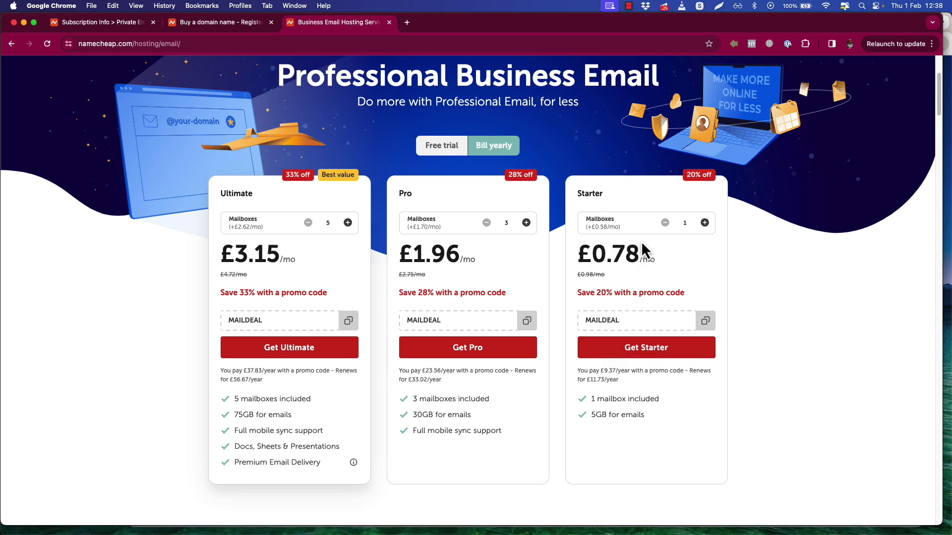
{"action": "left_click", "coordinate": [102, 23]}
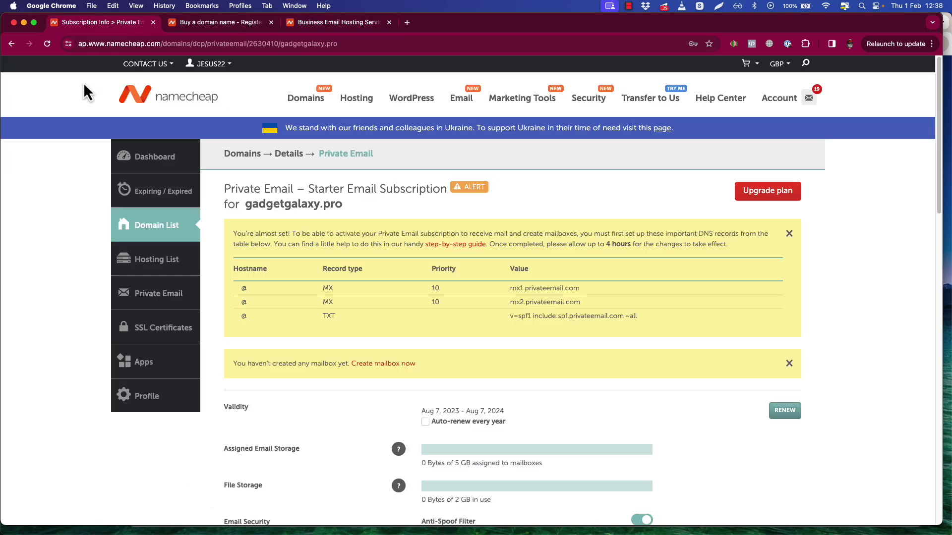
From the dashboard, manage gadgetgalaxy.pro's Starter Private Email subscription.
{"action": "mouse_move", "coordinate": [184, 67]}
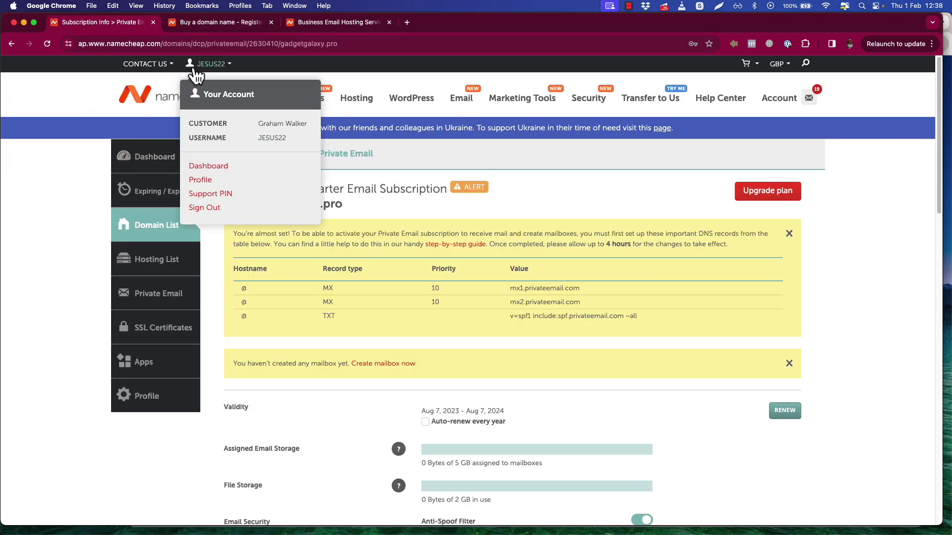
{"action": "left_click", "coordinate": [209, 165]}
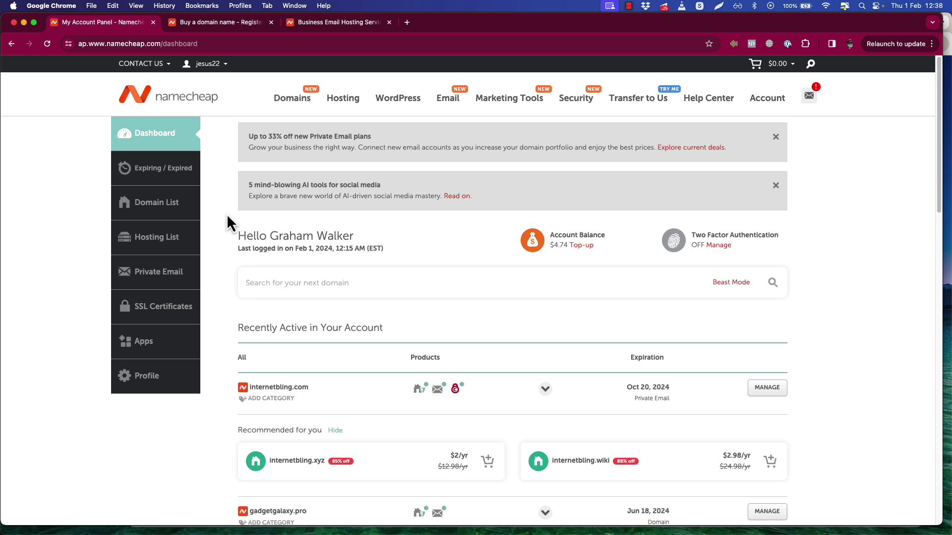
{"action": "scroll", "coordinate": [227, 213], "scroll_direction": "down", "scroll_amount": 5}
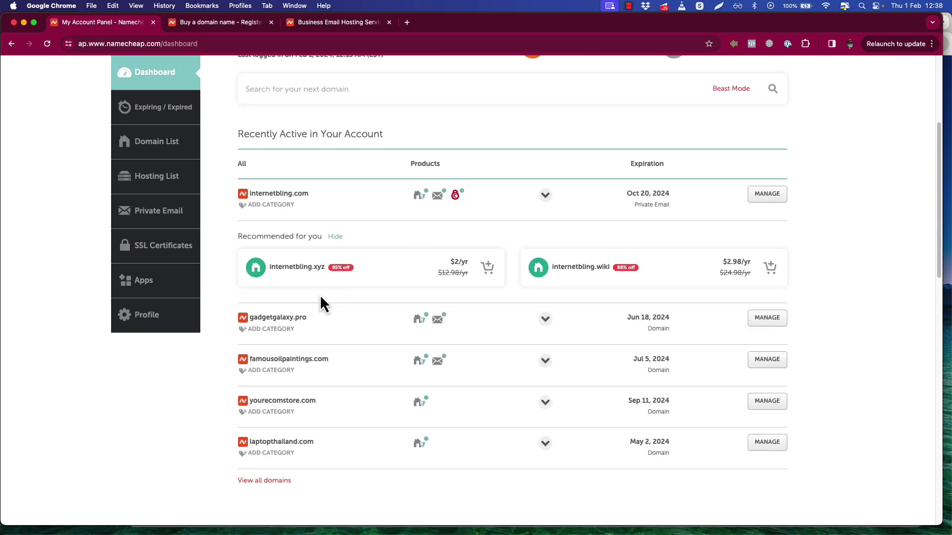
{"action": "mouse_move", "coordinate": [441, 327]}
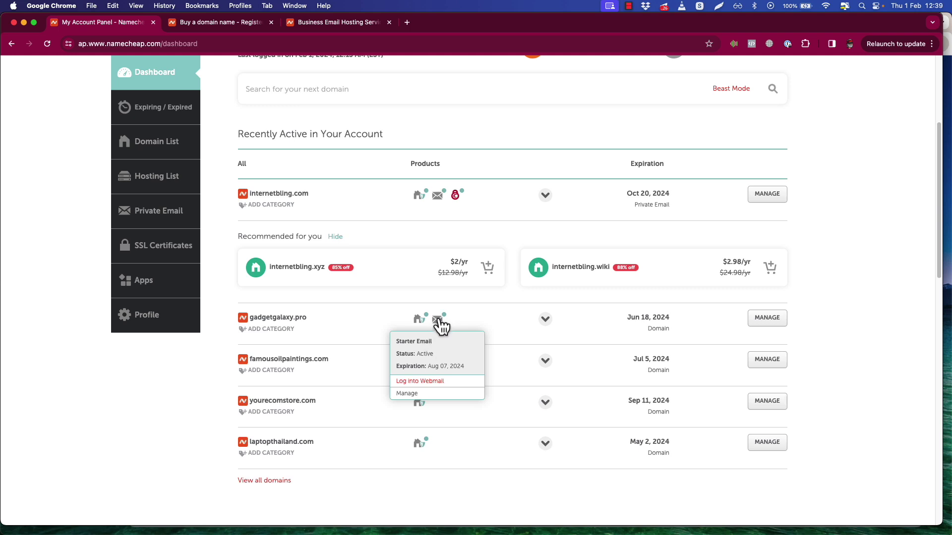
{"action": "left_click", "coordinate": [410, 394]}
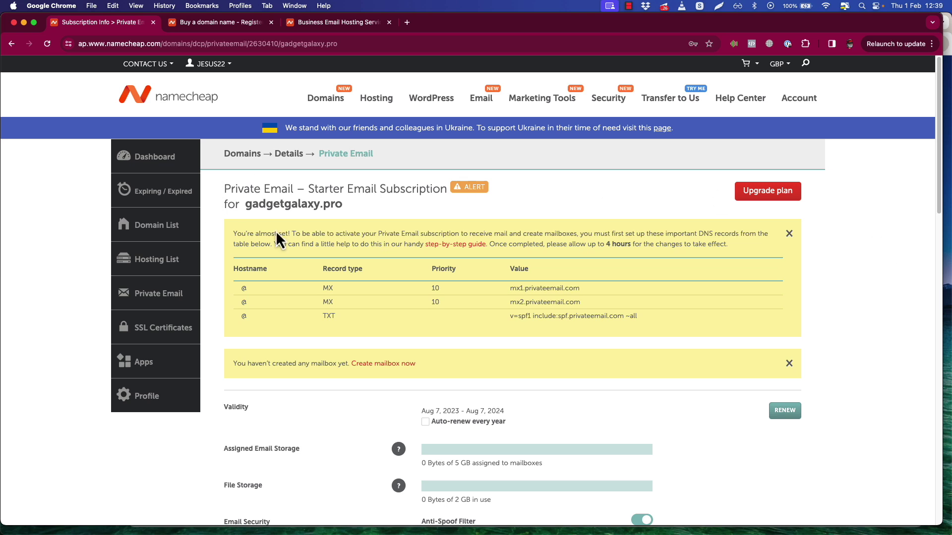
Open the Domains list in a new browser tab.
{"action": "scroll", "coordinate": [532, 275], "scroll_direction": "down", "scroll_amount": 1}
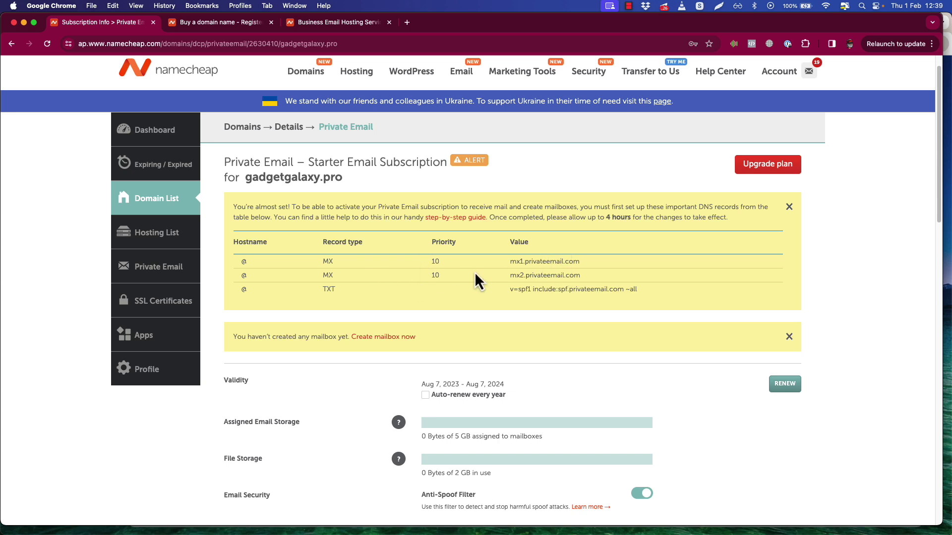
{"action": "right_click", "coordinate": [242, 127]}
{"action": "left_click", "coordinate": [262, 130]}
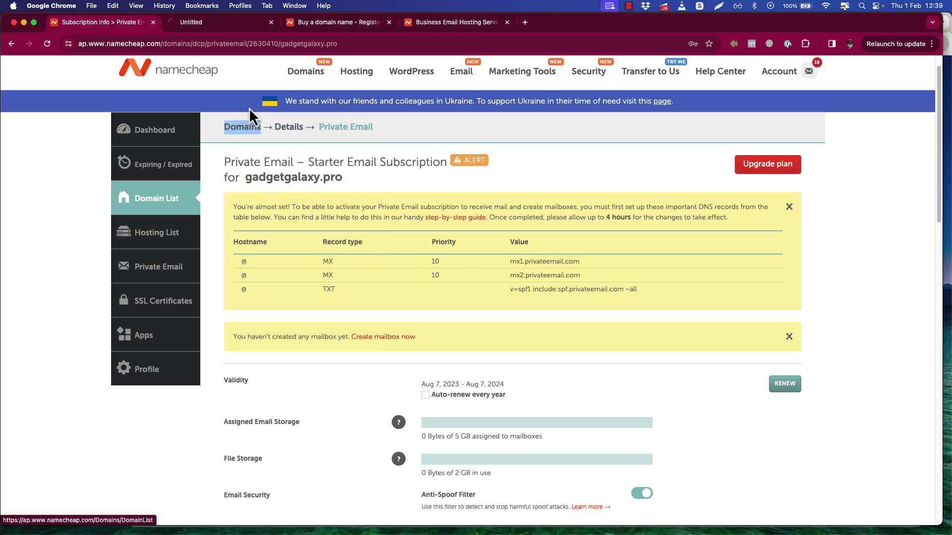
Open gadgetgalaxy.pro's Advanced DNS records from the domain list.
{"action": "left_click", "coordinate": [198, 25]}
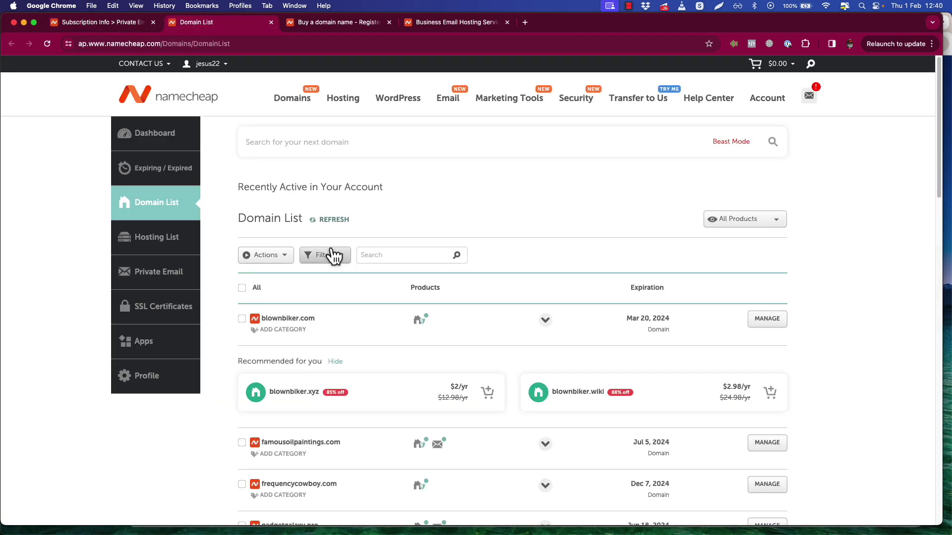
{"action": "scroll", "coordinate": [214, 221], "scroll_direction": "down", "scroll_amount": 6}
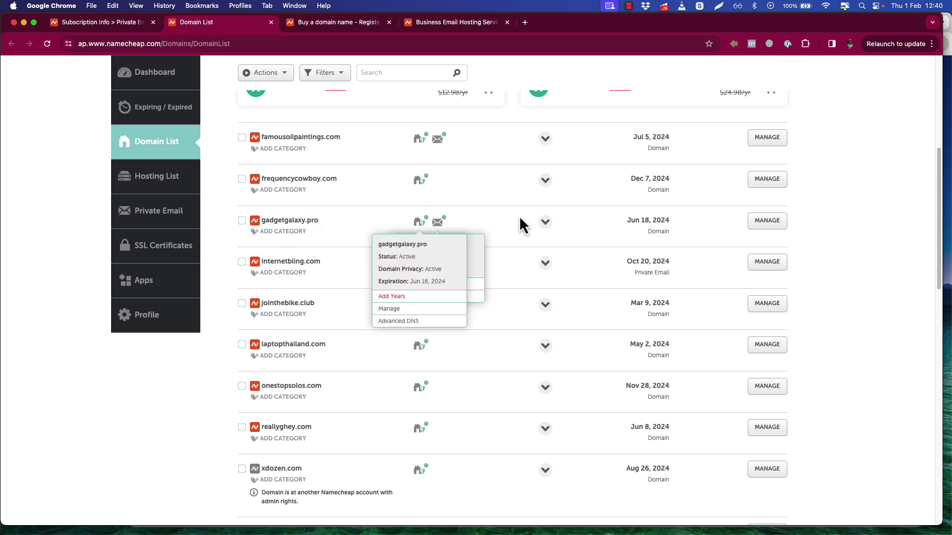
{"action": "left_click", "coordinate": [768, 227]}
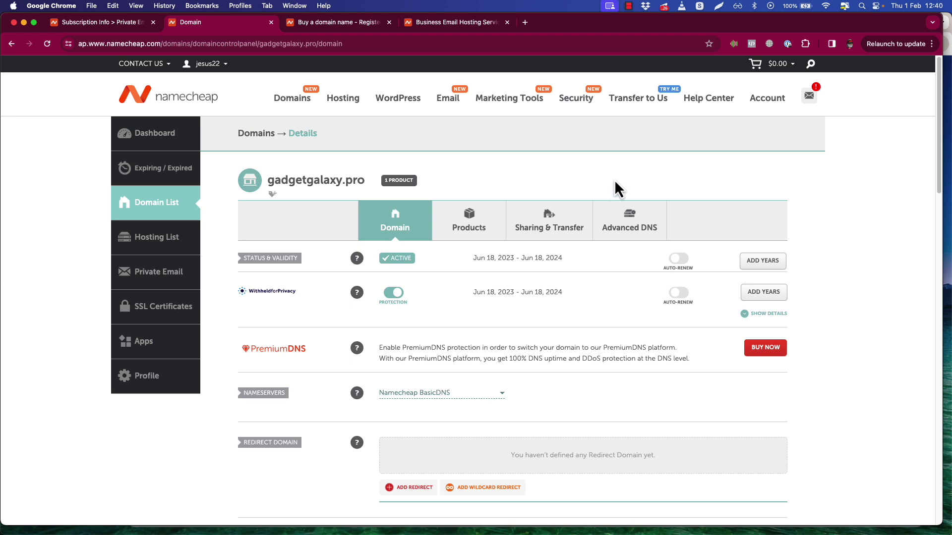
{"action": "left_click", "coordinate": [629, 216]}
{"action": "key", "text": "ctrl+shift+Tab"}
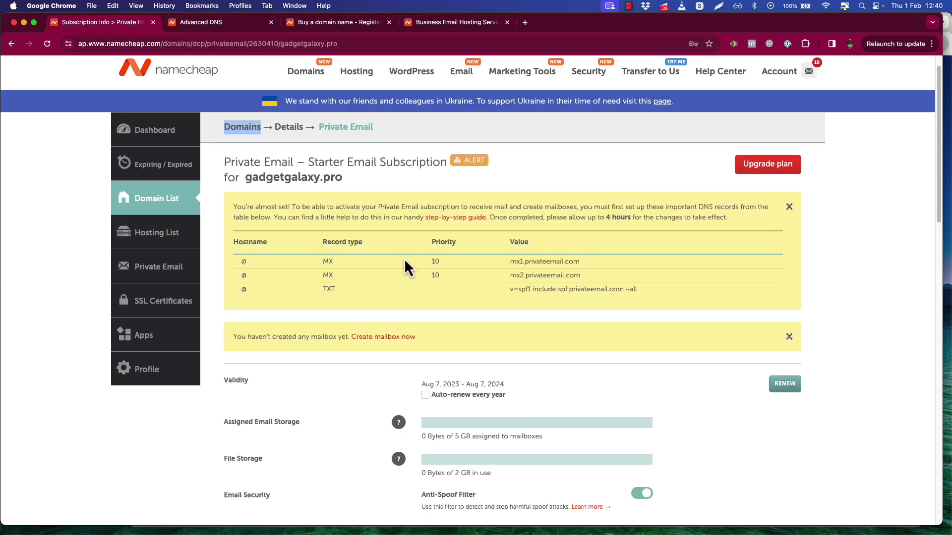
{"action": "key", "text": "ctrl+Tab"}
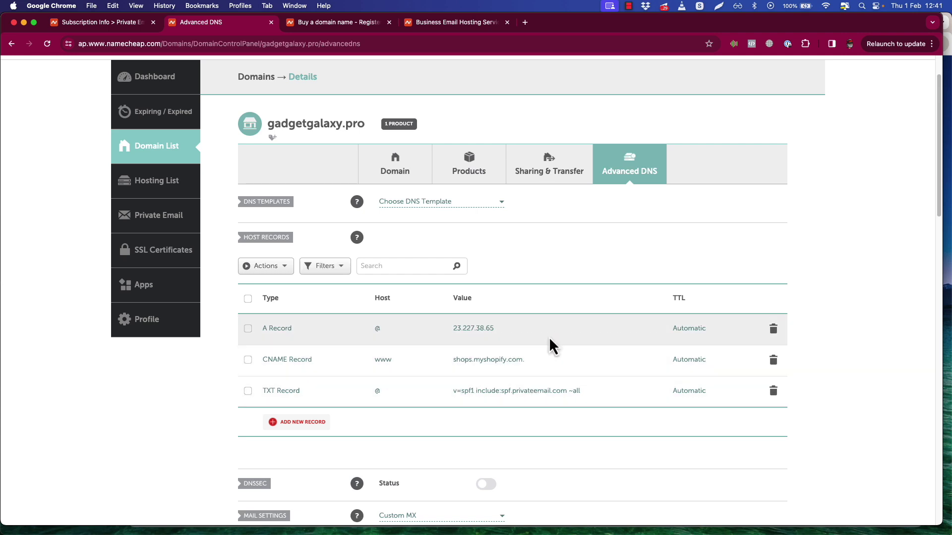
{"action": "scroll", "coordinate": [827, 257], "scroll_direction": "down", "scroll_amount": 5}
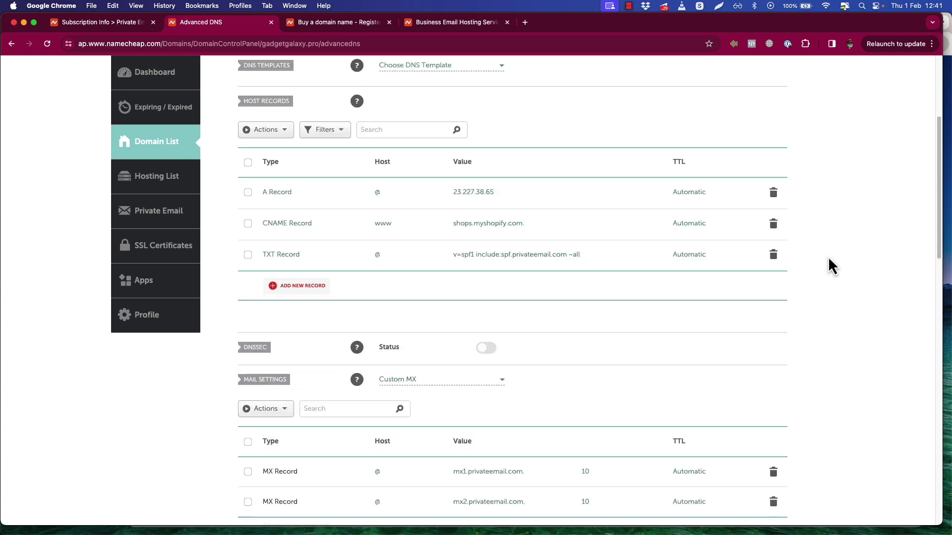
{"action": "scroll", "coordinate": [830, 257], "scroll_direction": "down", "scroll_amount": 2}
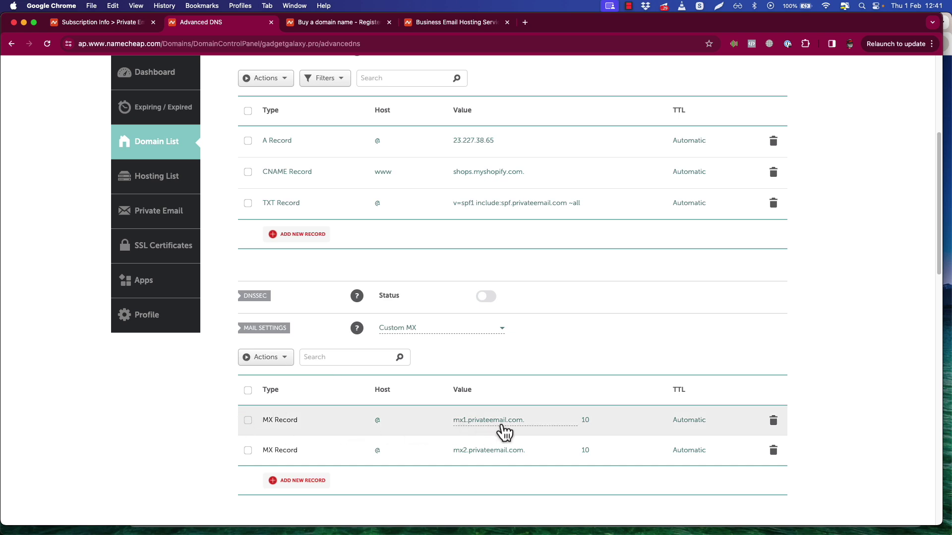
Confirm the MX and SPF TXT records match Private Email's requirements, discarding the empty MX row.
{"action": "left_click", "coordinate": [106, 24]}
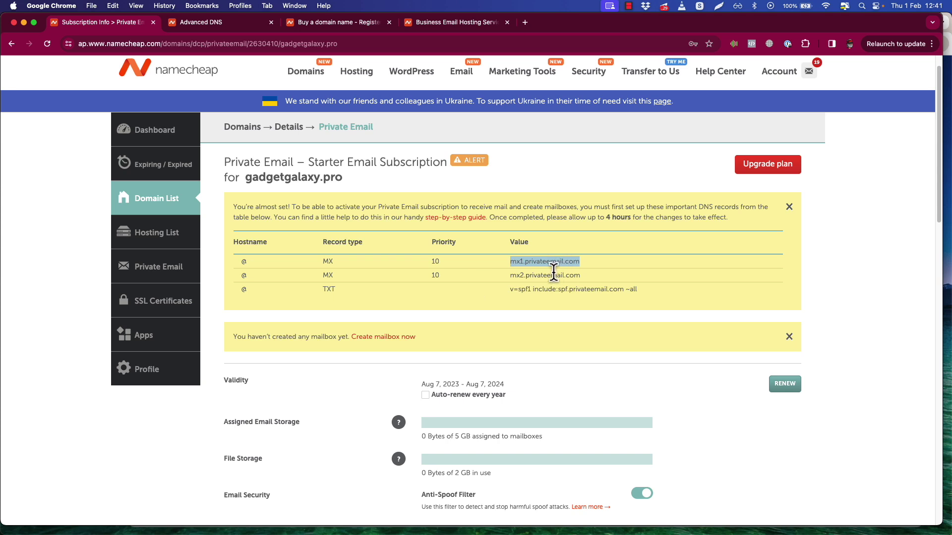
{"action": "left_click", "coordinate": [212, 23]}
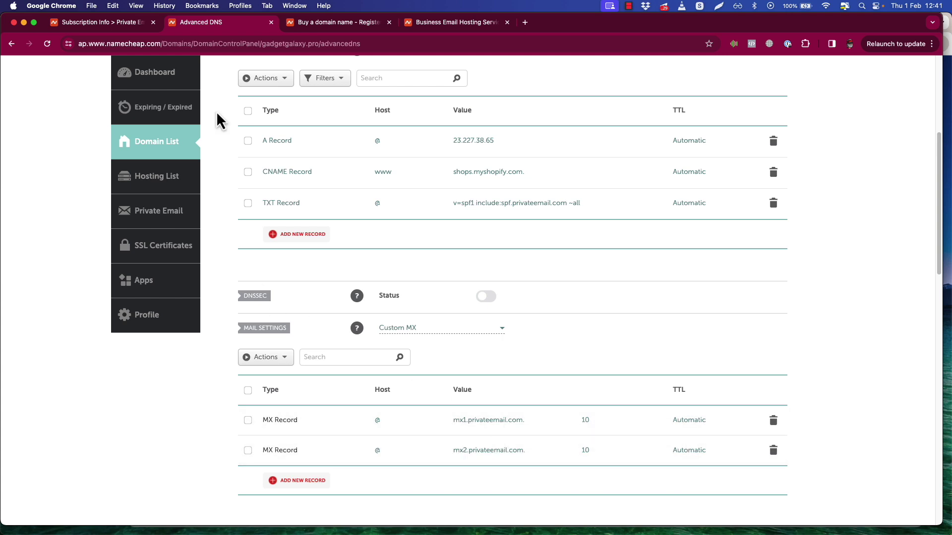
{"action": "left_click", "coordinate": [94, 22]}
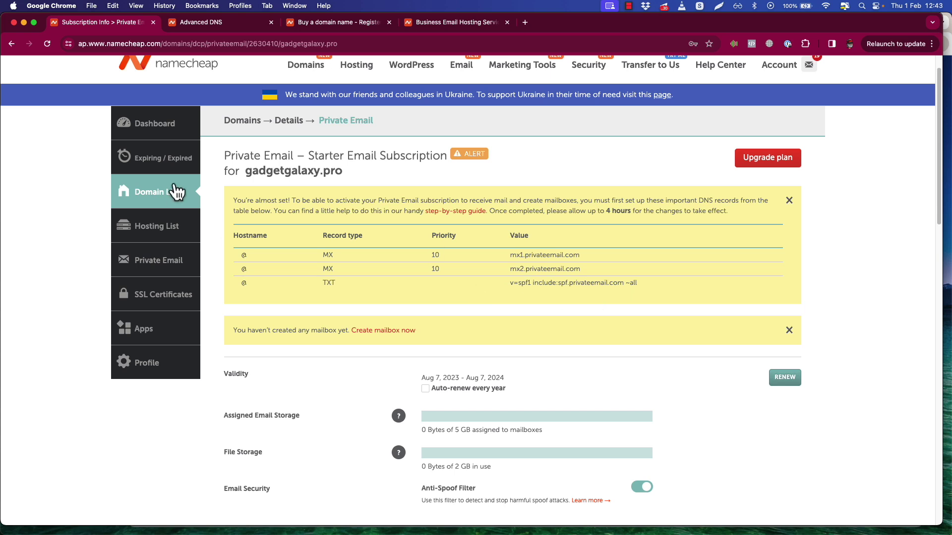
{"action": "left_click", "coordinate": [205, 23]}
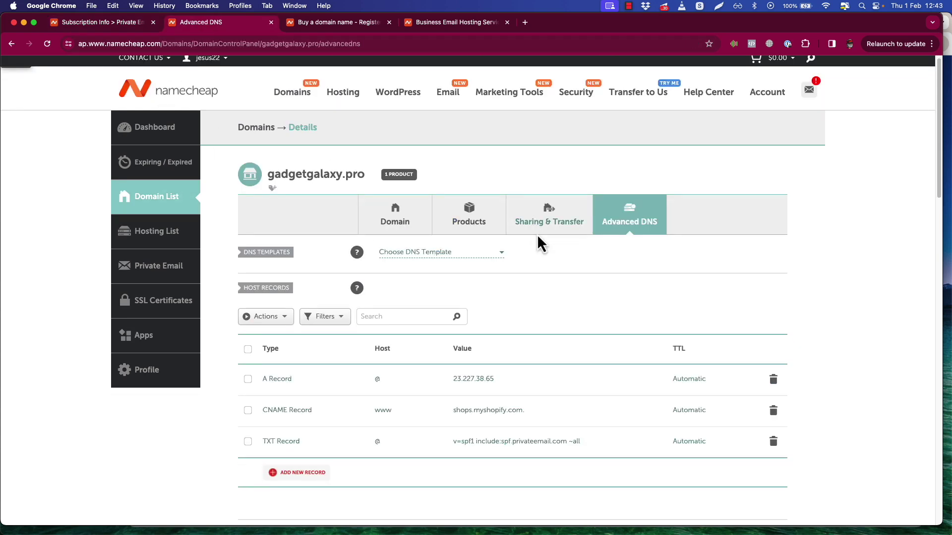
{"action": "scroll", "coordinate": [537, 234], "scroll_direction": "down", "scroll_amount": 5}
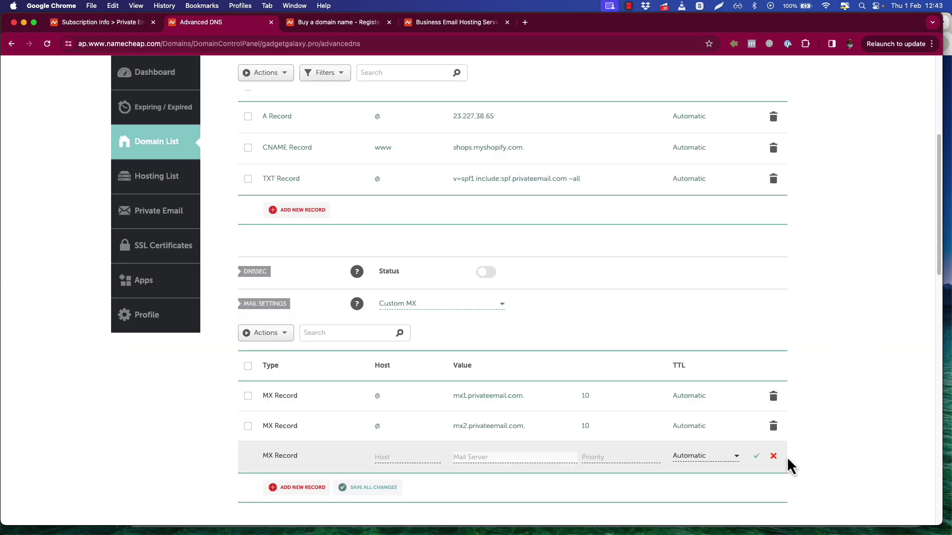
{"action": "left_click", "coordinate": [773, 456]}
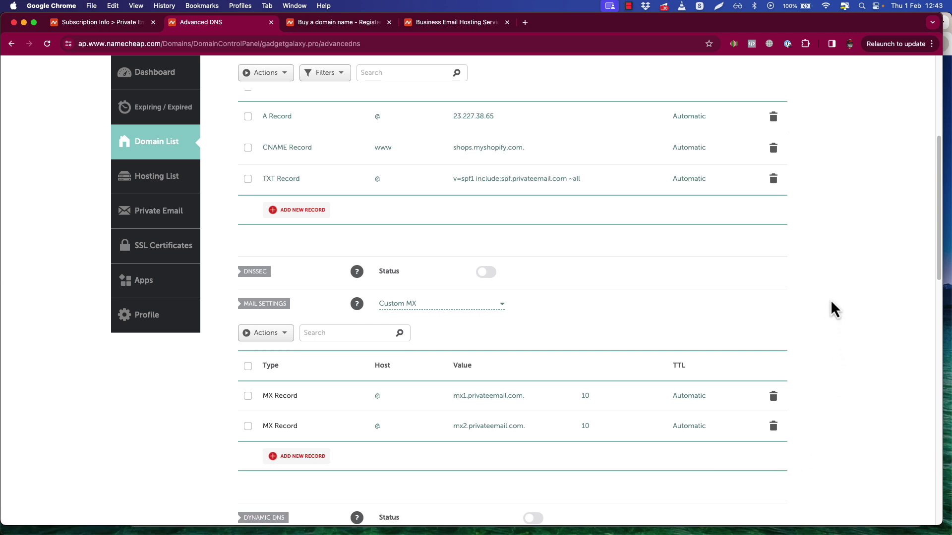
{"action": "scroll", "coordinate": [831, 300], "scroll_direction": "up", "scroll_amount": 1}
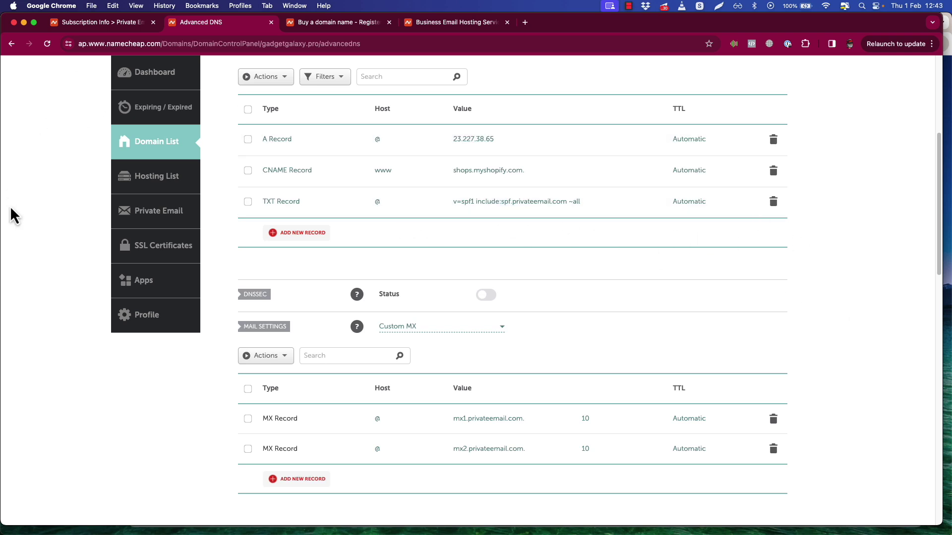
{"action": "key", "text": "ctrl+shift+Tab"}
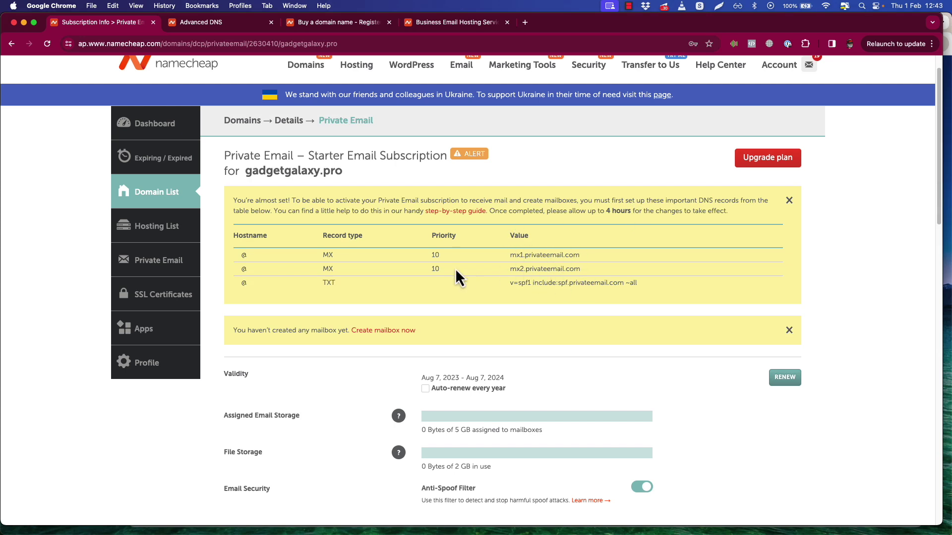
Create a 5 GB mailbox named 'shop' on gadgetgalaxy.pro with a confirmed password.
{"action": "left_click", "coordinate": [385, 331]}
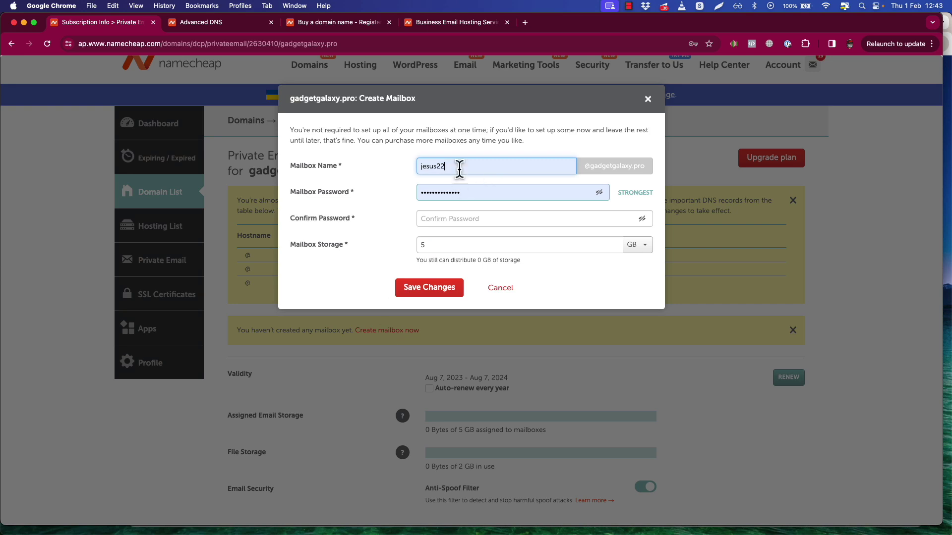
{"action": "double_click", "coordinate": [460, 167]}
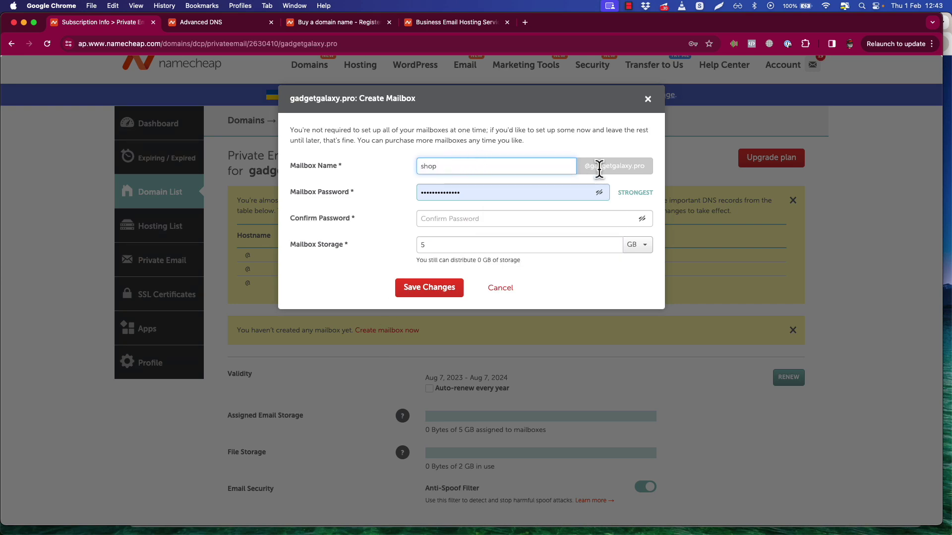
{"action": "left_click", "coordinate": [533, 192]}
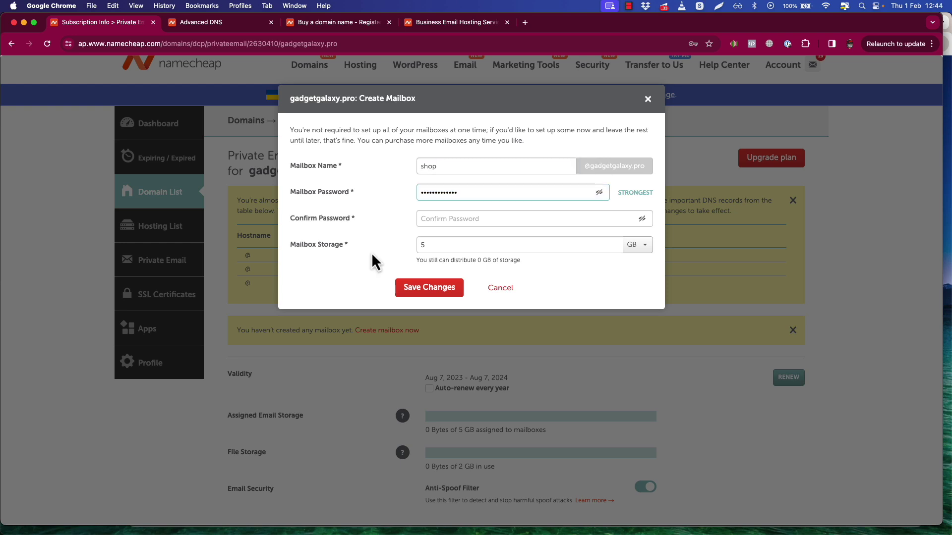
{"action": "left_click", "coordinate": [466, 219]}
{"action": "key", "text": "super+v"}
{"action": "left_click", "coordinate": [366, 276]}
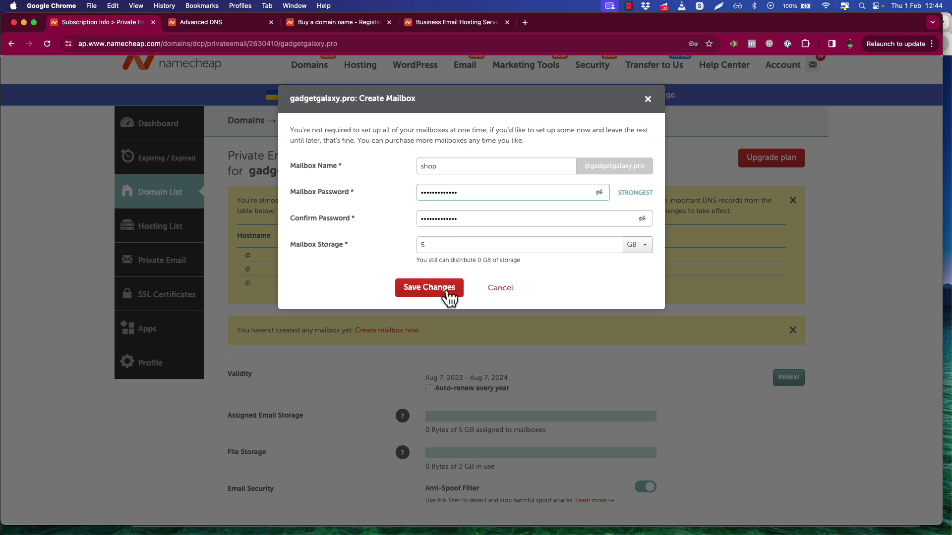
{"action": "left_click", "coordinate": [421, 288]}
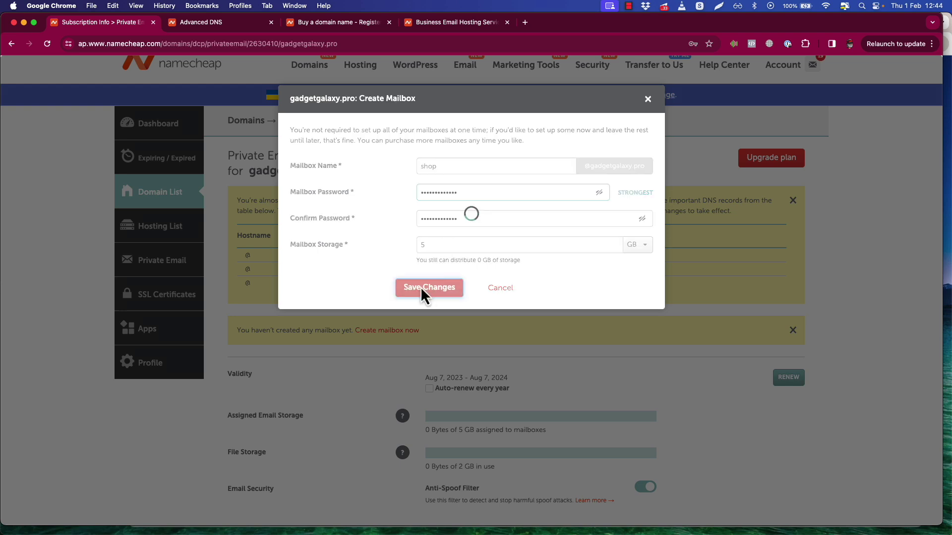
Open the shop mailbox in webmail.
{"action": "scroll", "coordinate": [420, 288], "scroll_direction": "down", "scroll_amount": 6}
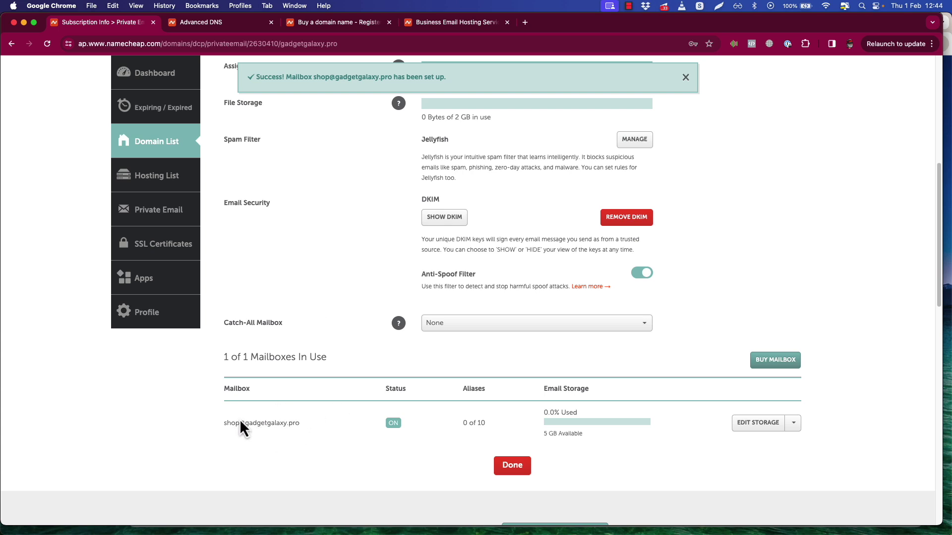
{"action": "left_click", "coordinate": [793, 423]}
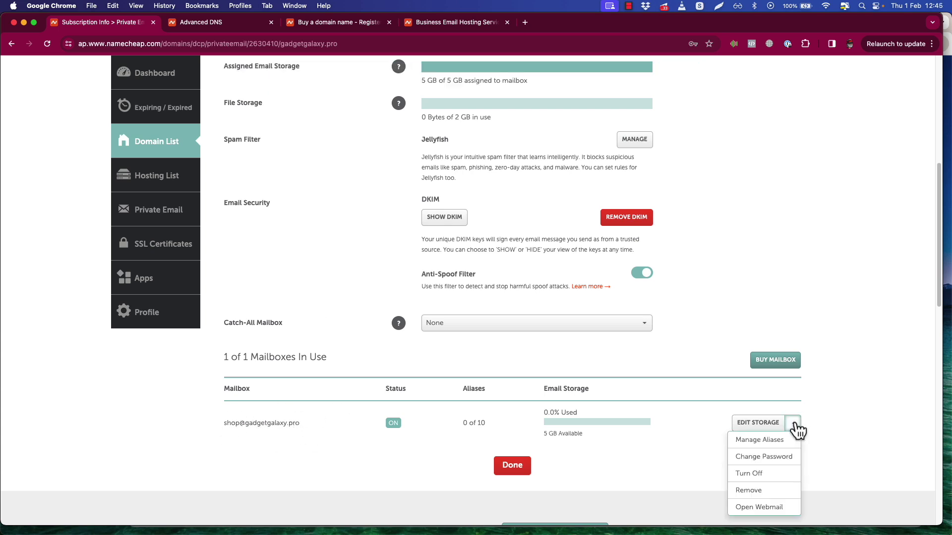
{"action": "left_click", "coordinate": [780, 506]}
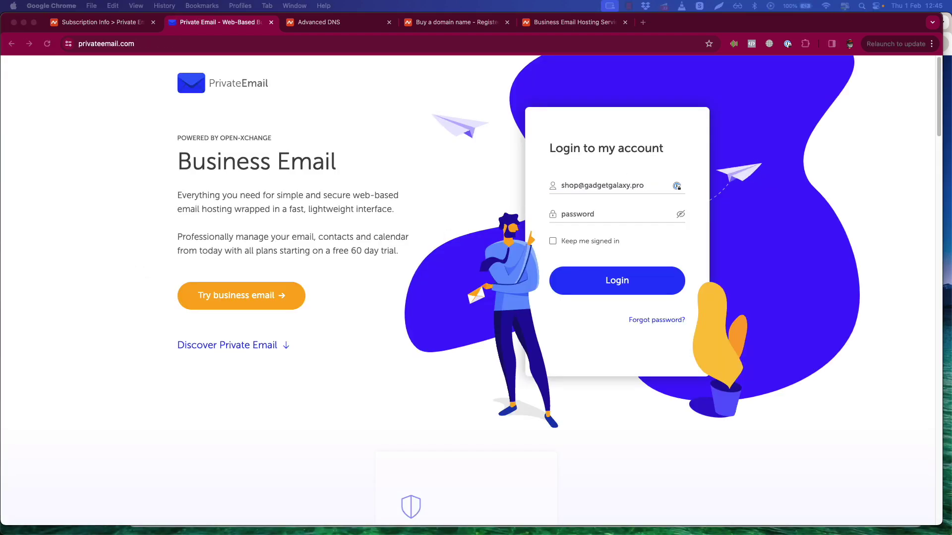
Sign in to the shop mailbox, staying signed in, and dismiss the What's new and tour prompts.
{"action": "left_click", "coordinate": [596, 214]}
{"action": "key", "text": "super+v"}
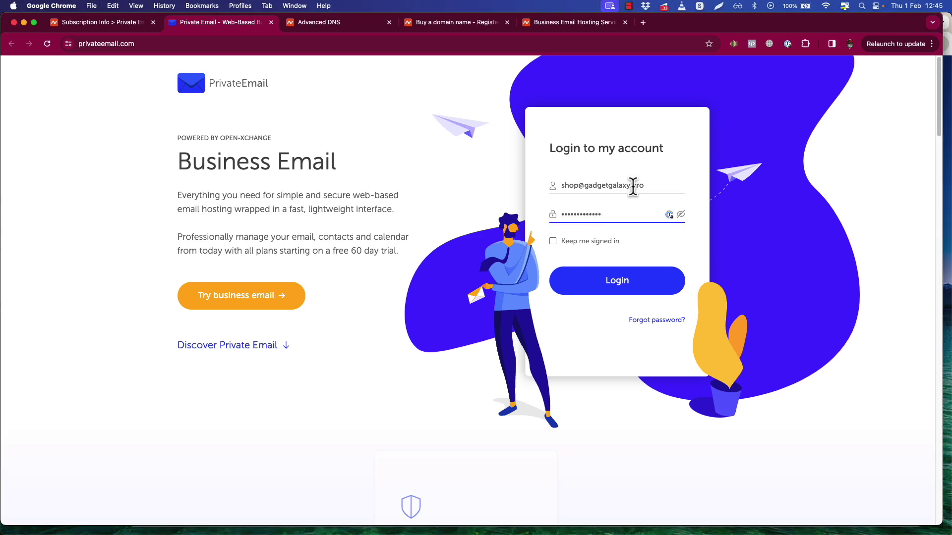
{"action": "left_click", "coordinate": [574, 241]}
{"action": "left_click", "coordinate": [621, 281]}
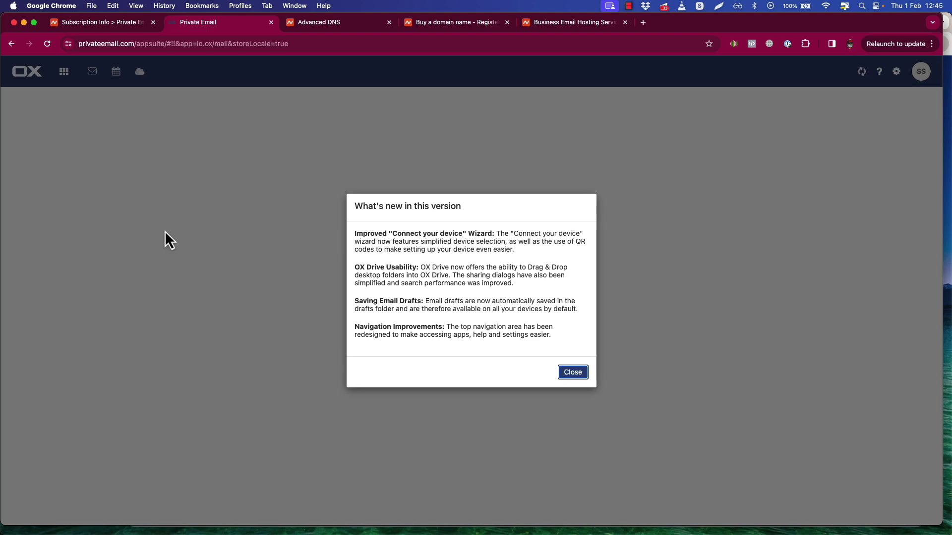
{"action": "left_click", "coordinate": [572, 372]}
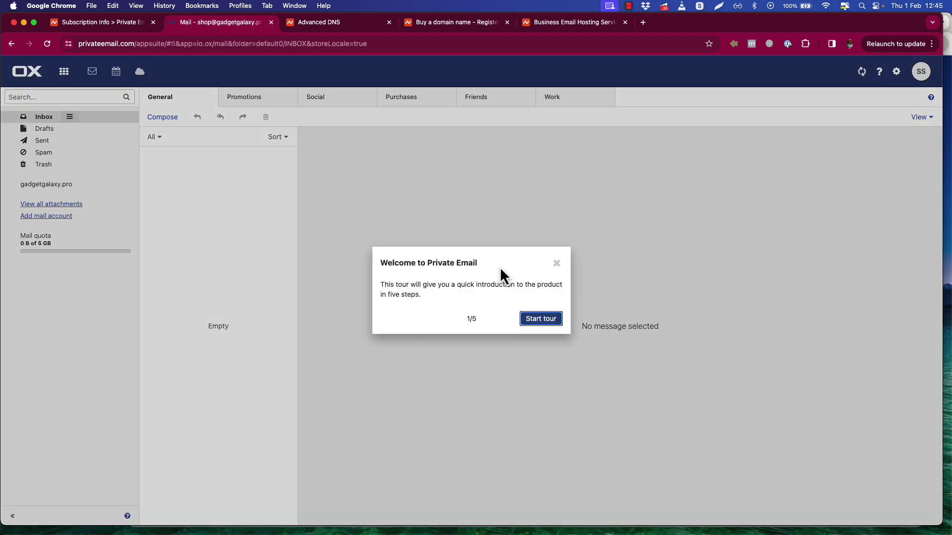
{"action": "left_click", "coordinate": [556, 264]}
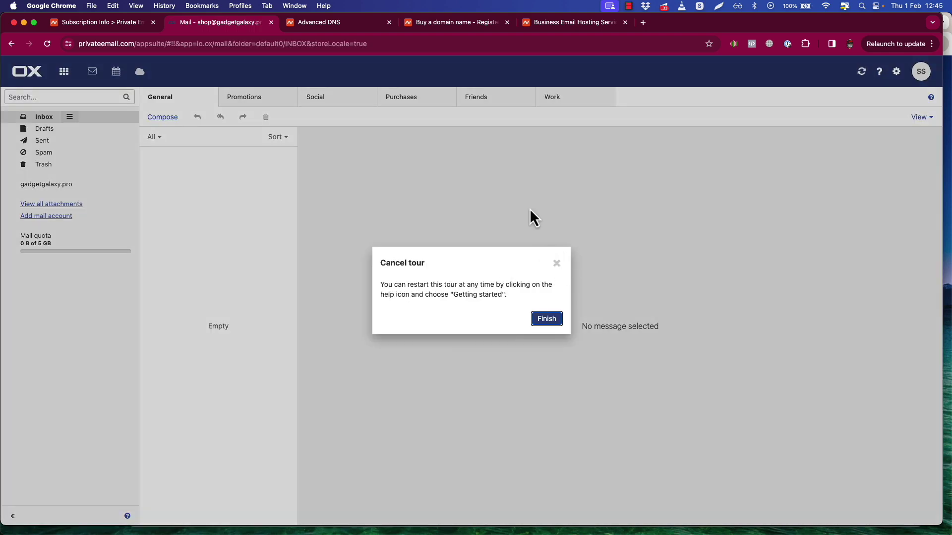
{"action": "left_click", "coordinate": [553, 263]}
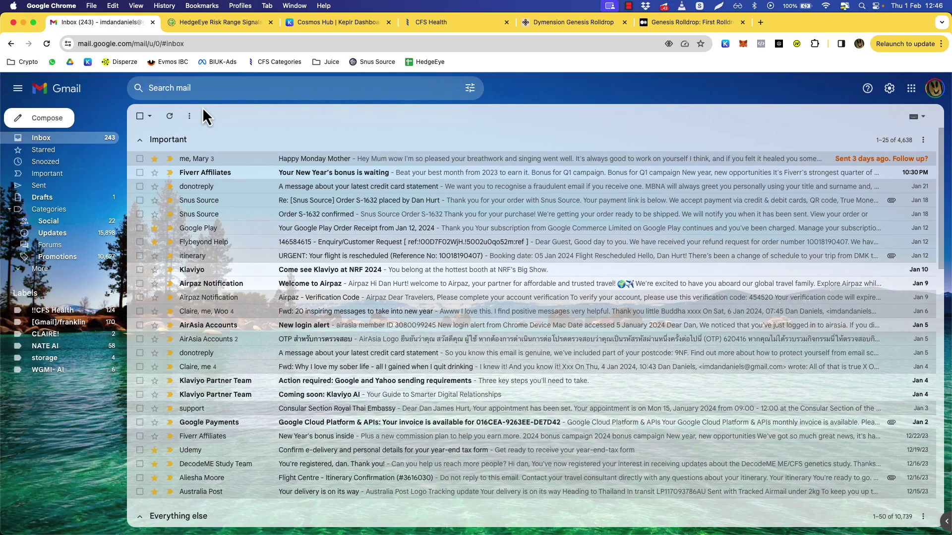
From Gmail, send the shop mailbox a test email titled 'test' with a short greeting.
{"action": "left_click", "coordinate": [47, 117]}
{"action": "key", "text": "Tab"}
{"action": "type", "text": "test"}
{"action": "key", "text": "Tab"}
{"action": "type", "text": "Hi there hello"}
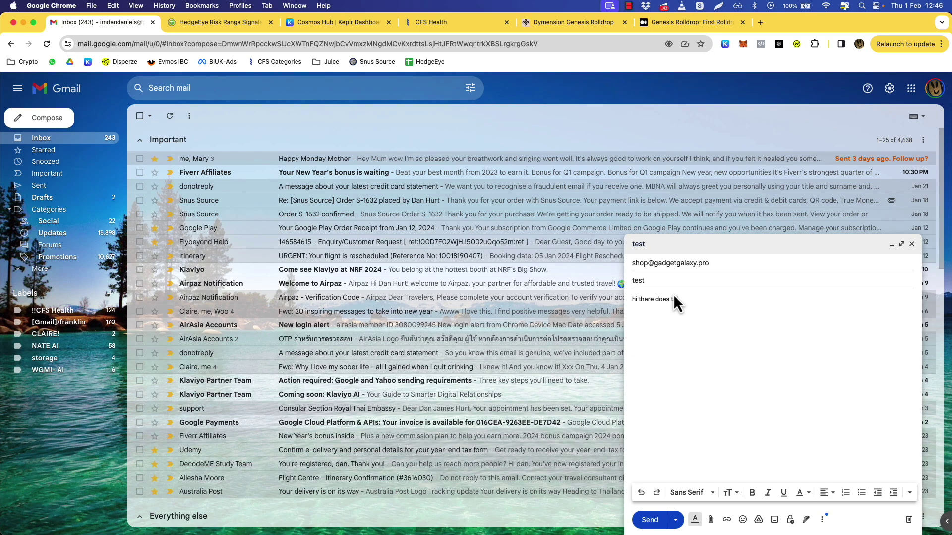
{"action": "key", "text": "Return"}
{"action": "type", "text": "please thank you"}
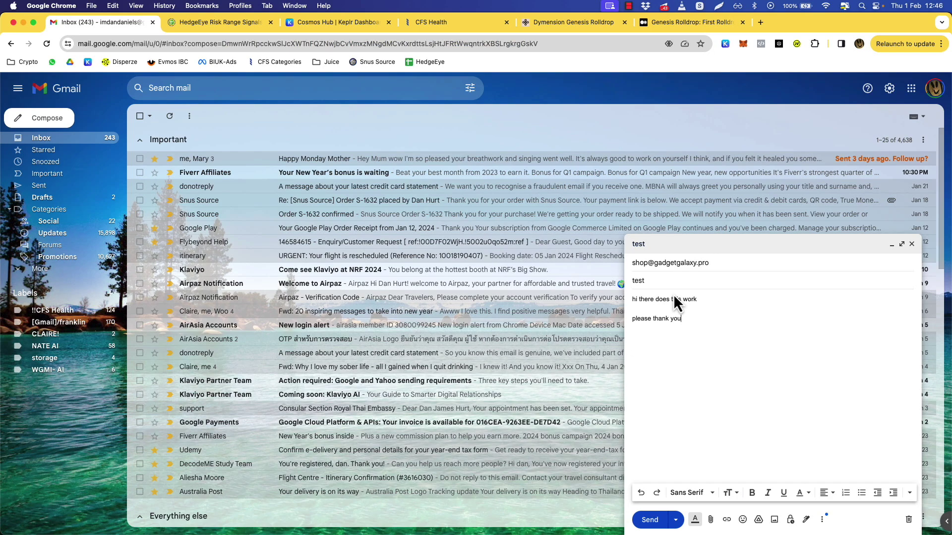
{"action": "left_click", "coordinate": [650, 519]}
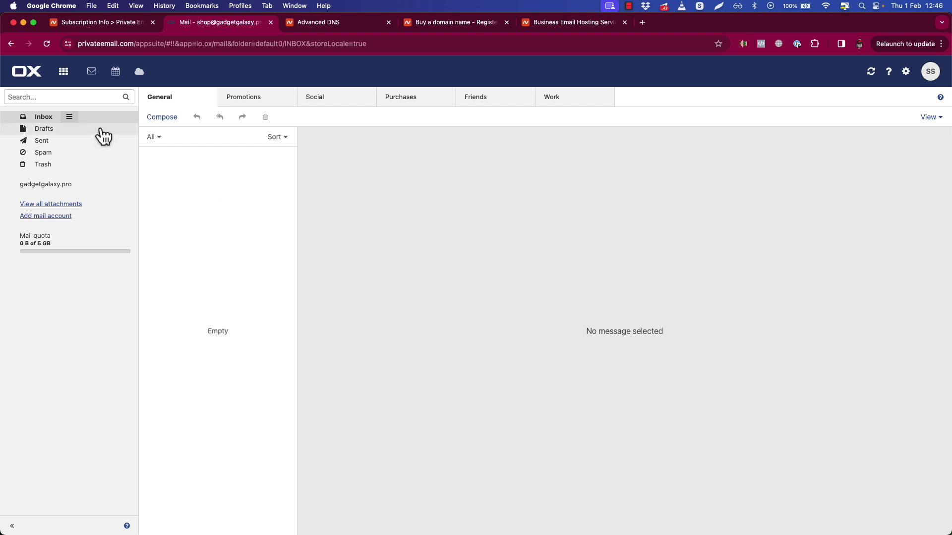
Reload the webmail, open the received test message and copy its branded shop recipient address.
{"action": "left_click", "coordinate": [46, 44]}
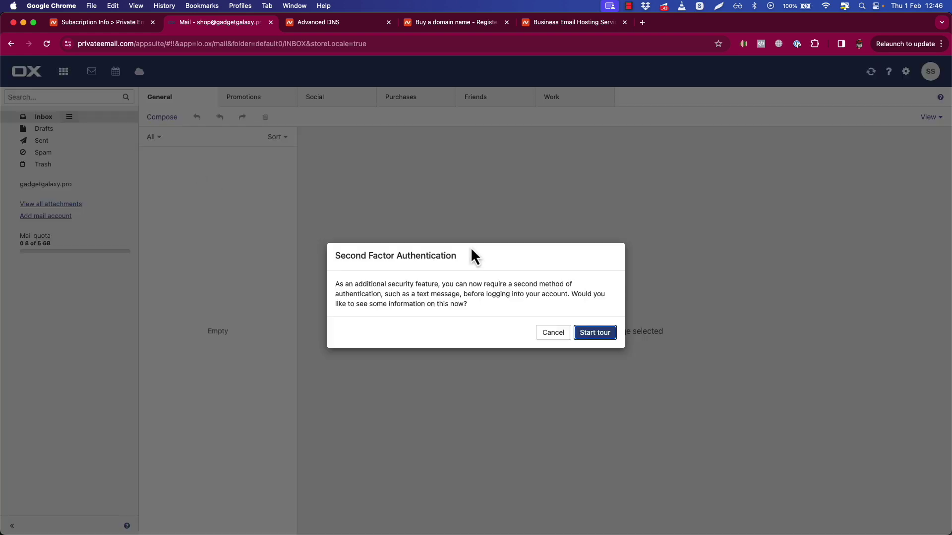
{"action": "left_click", "coordinate": [551, 334]}
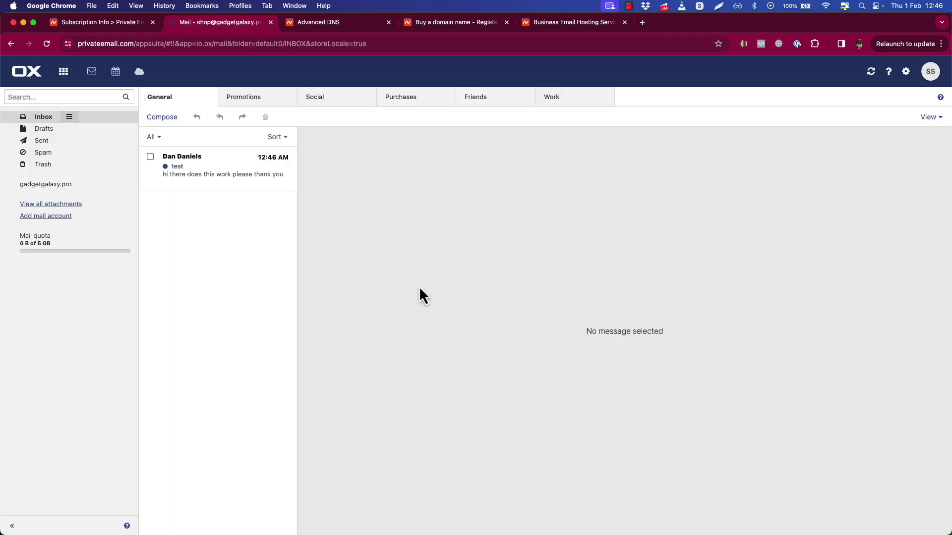
{"action": "left_click", "coordinate": [208, 171]}
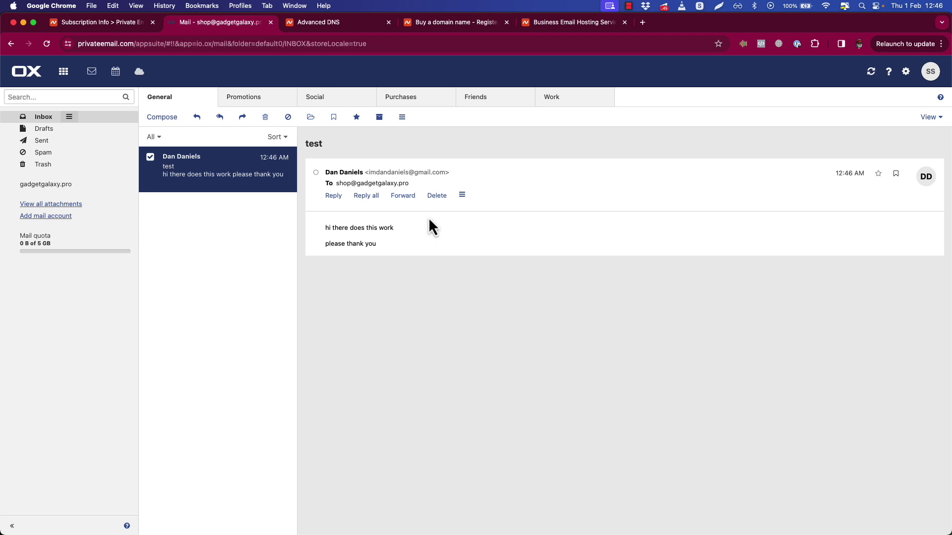
{"action": "left_click", "coordinate": [409, 186]}
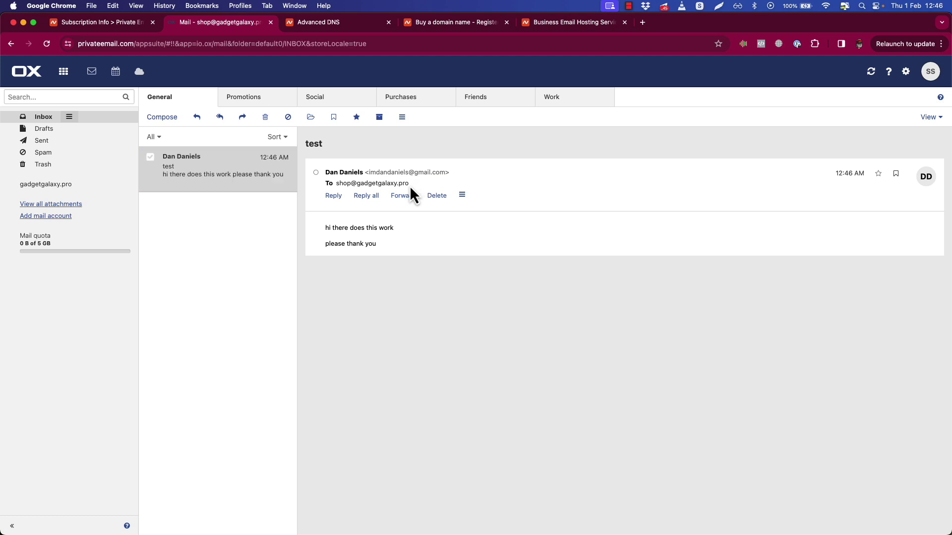
{"action": "left_click_drag", "start_coordinate": [410, 186], "coordinate": [335, 184]}
{"action": "key", "text": "super+c"}
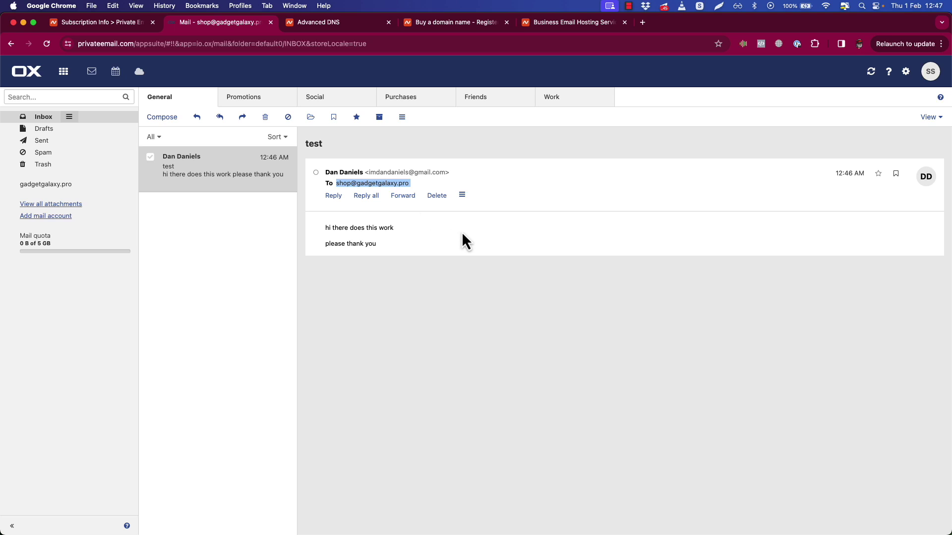
{"action": "key", "text": "ctrl+Up"}
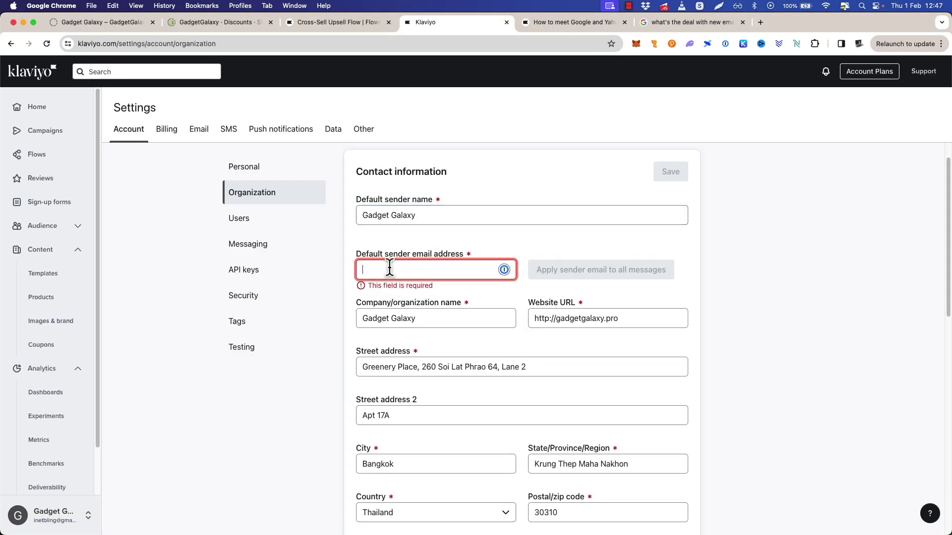
Paste the shop address as Klaviyo's default sender email and save it.
{"action": "key", "text": "super+v"}
{"action": "left_click", "coordinate": [232, 388]}
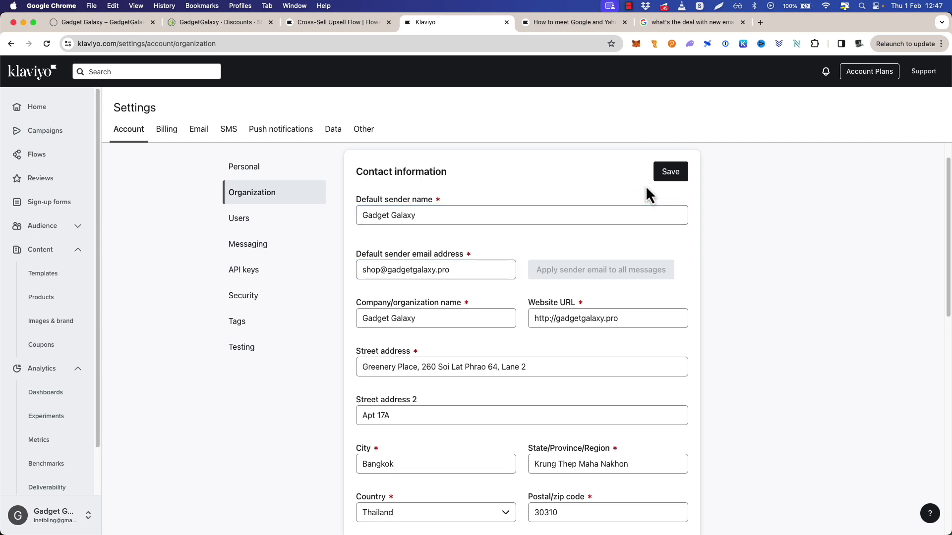
{"action": "left_click", "coordinate": [669, 172]}
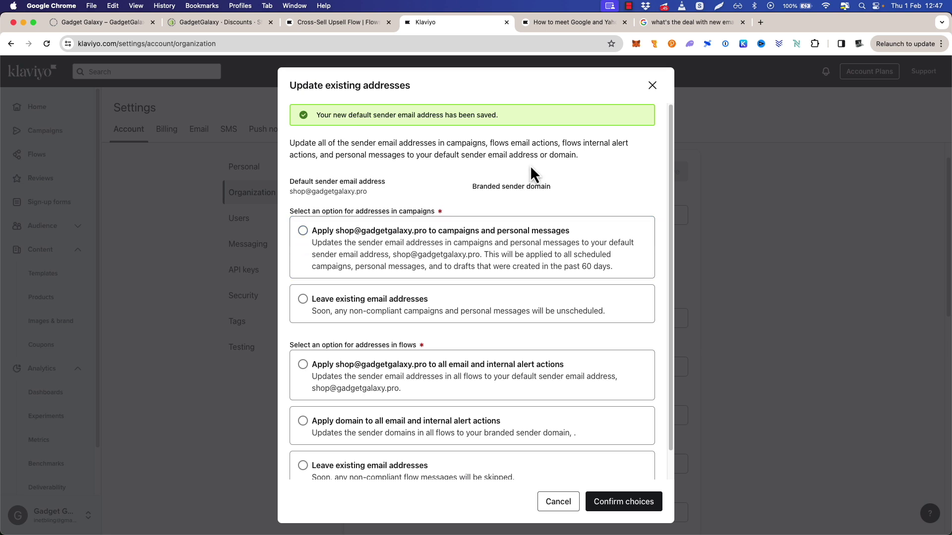
Apply the new sender address to campaigns and flow emails, confirm, then bring up the Keynote slide.
{"action": "left_click", "coordinate": [303, 232]}
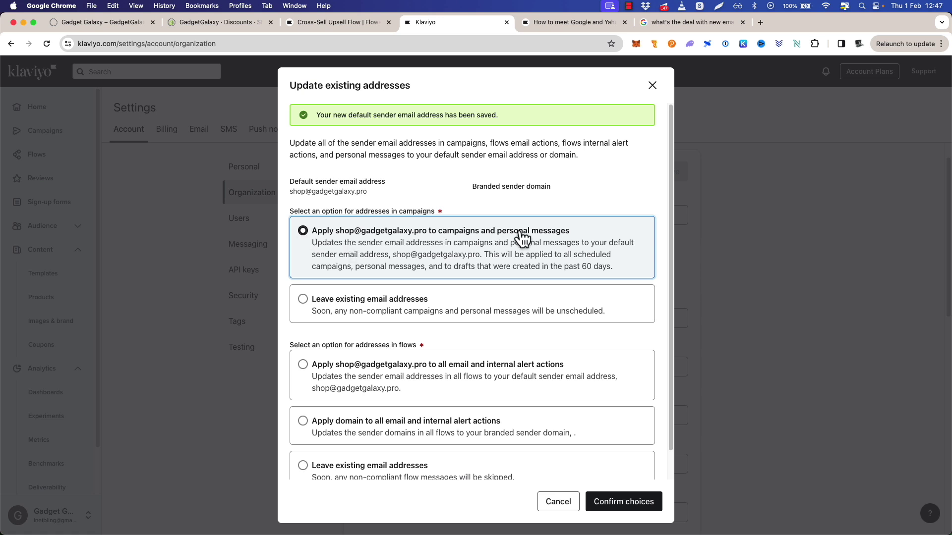
{"action": "left_click", "coordinate": [303, 367]}
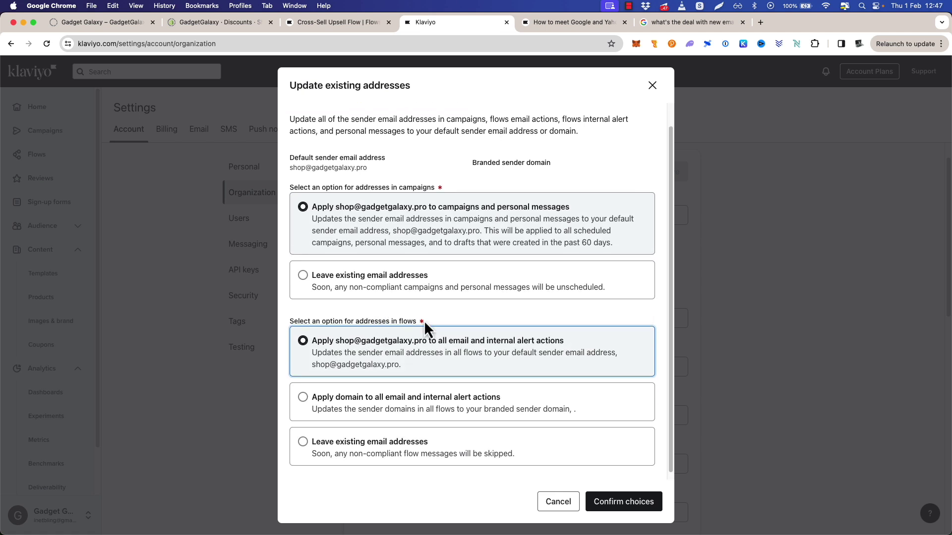
{"action": "left_click", "coordinate": [303, 397]}
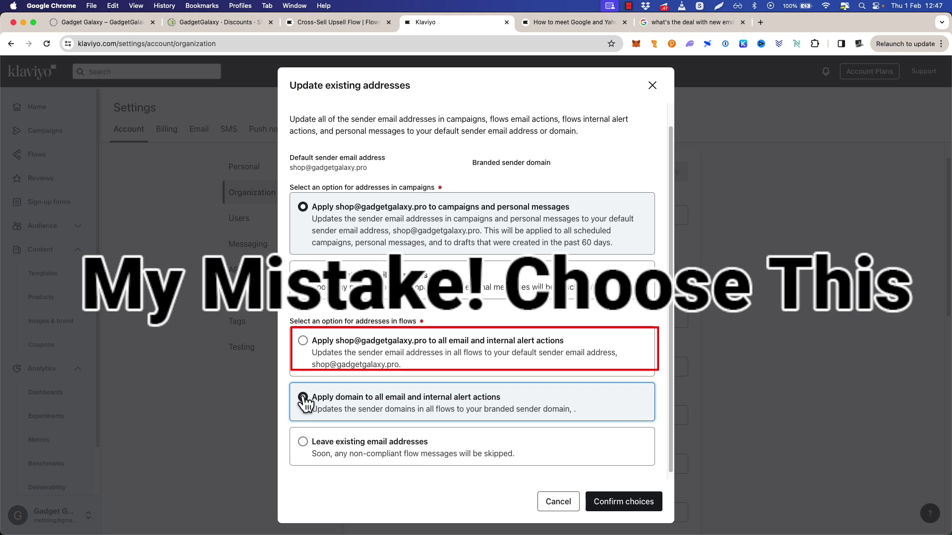
{"action": "left_click", "coordinate": [623, 501]}
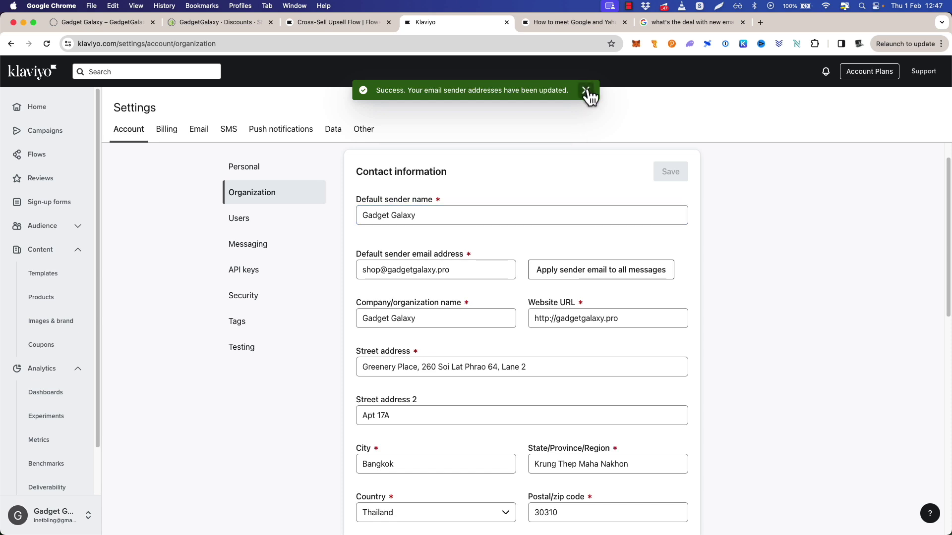
{"action": "key", "text": "ctrl+Up"}
{"action": "left_click", "coordinate": [282, 178]}
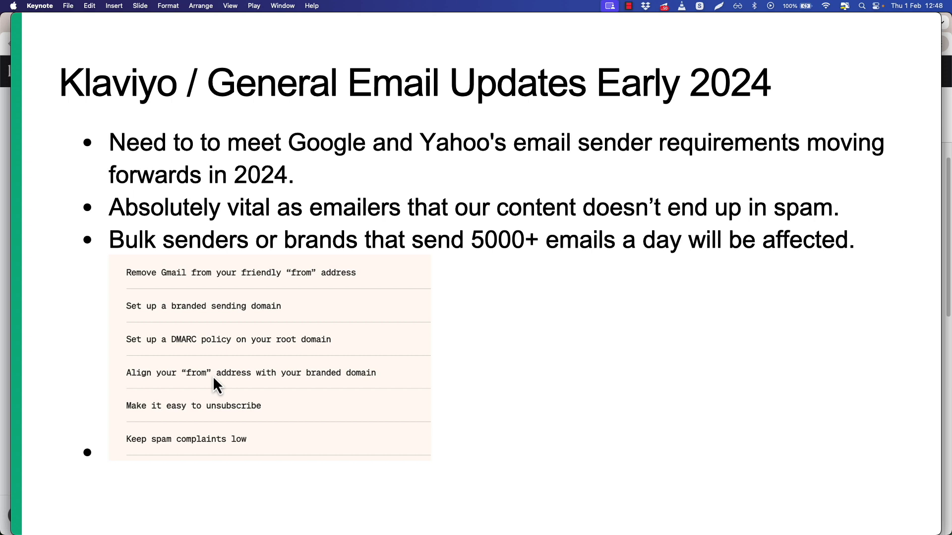
Switch from the Keynote checklist back to the Klaviyo organization settings in Chrome.
{"action": "key", "text": "super+Tab"}
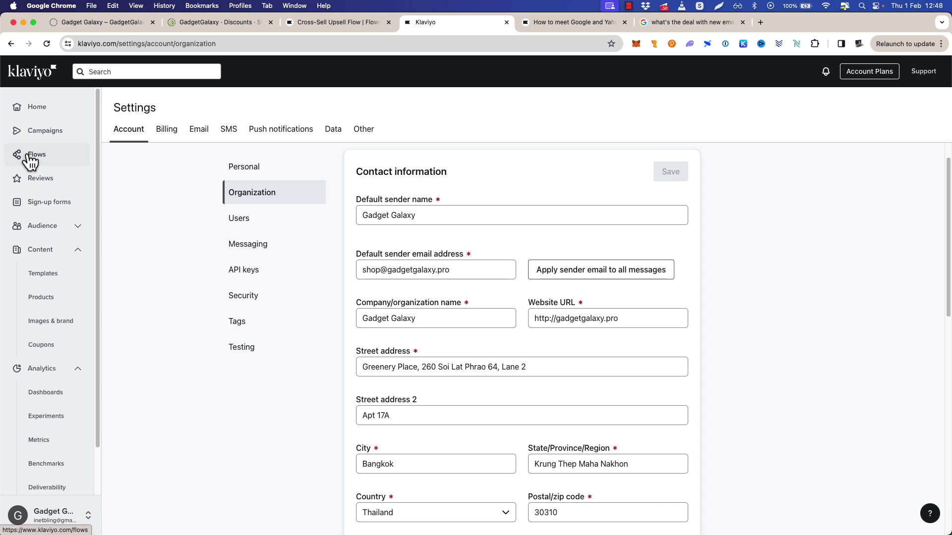
Open Abandoned Cart: Email 1 from the Abandoned Cart 1st Time Purchasers flow for editing.
{"action": "left_click", "coordinate": [30, 157]}
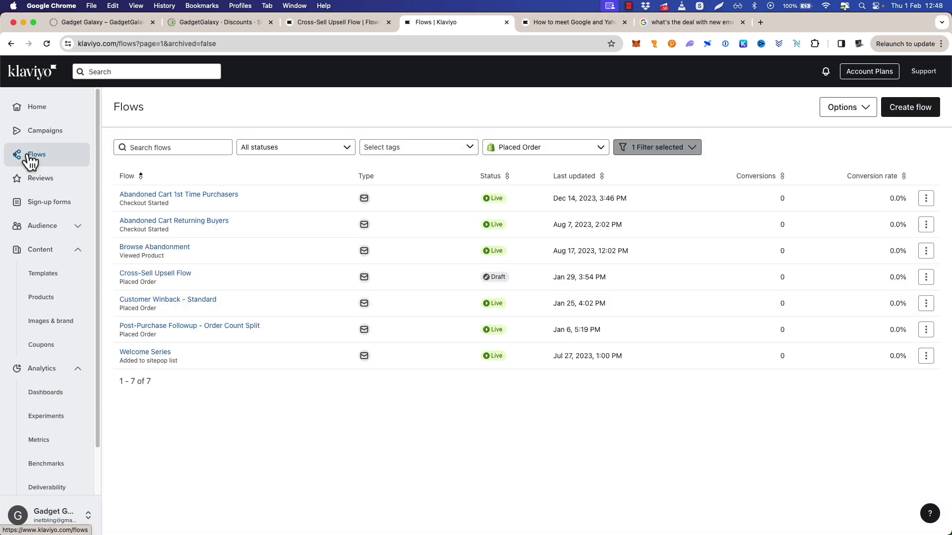
{"action": "left_click", "coordinate": [74, 179]}
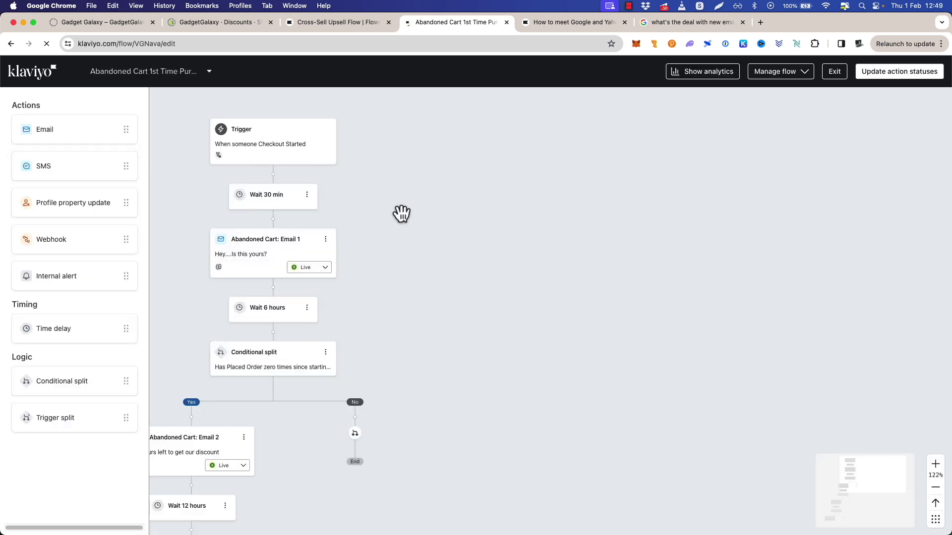
{"action": "left_click_drag", "start_coordinate": [402, 212], "coordinate": [584, 204]}
{"action": "left_click", "coordinate": [510, 239]}
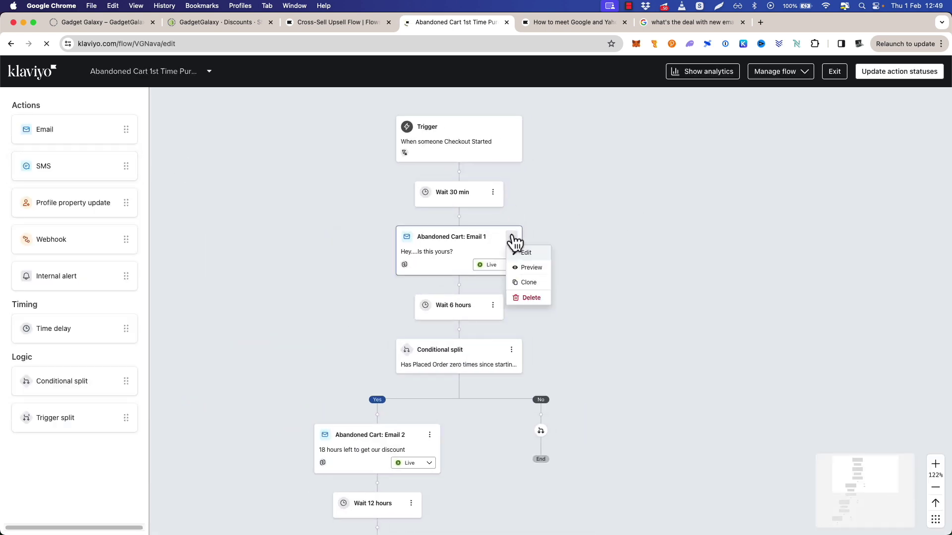
{"action": "left_click", "coordinate": [572, 254]}
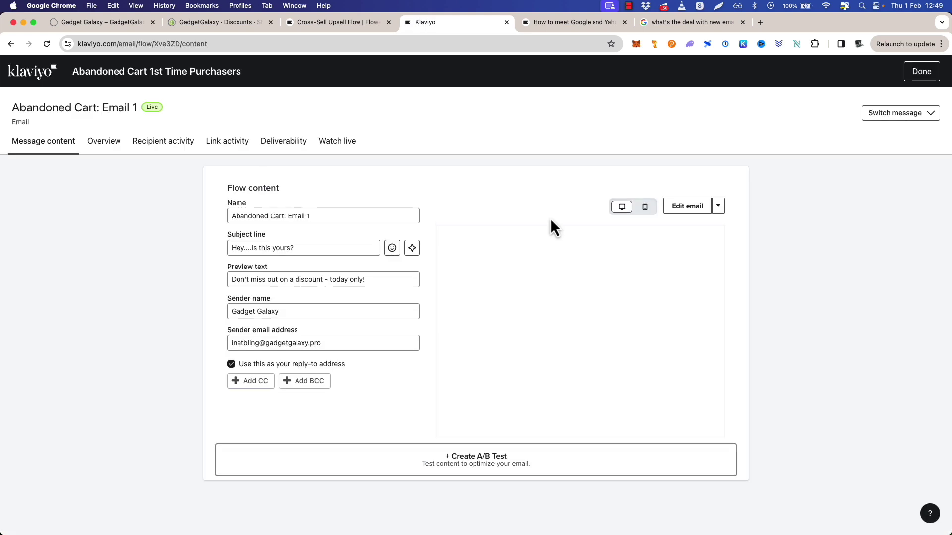
Preview the email and send a test to the pasted shop address.
{"action": "left_click", "coordinate": [717, 206]}
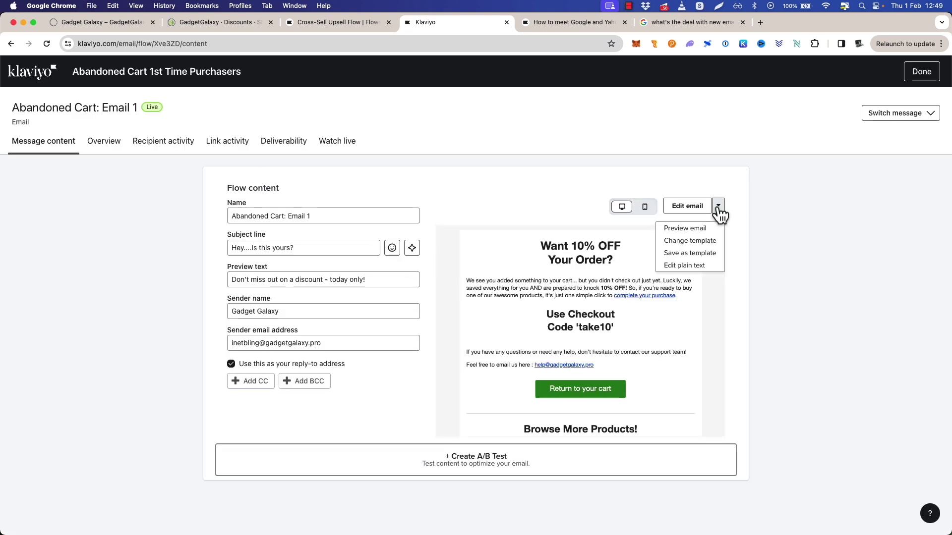
{"action": "left_click", "coordinate": [686, 207]}
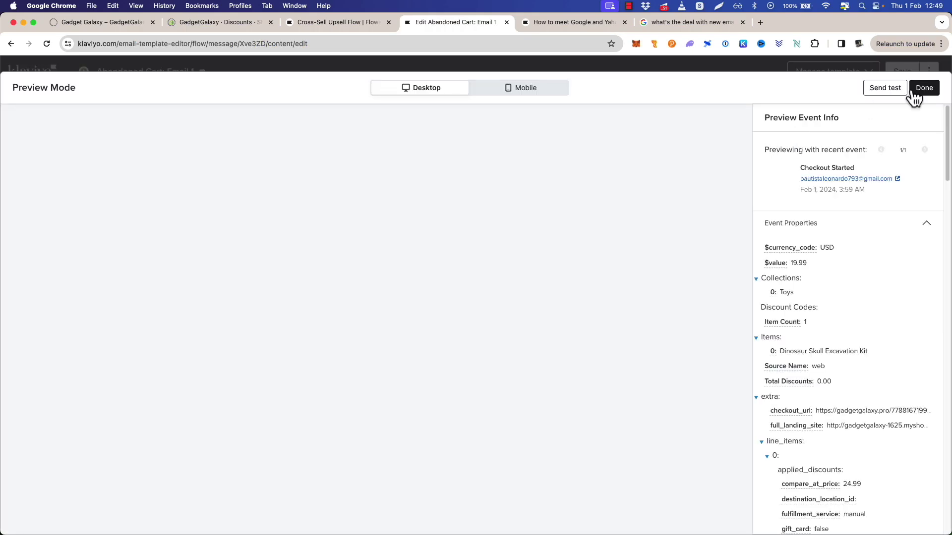
{"action": "left_click", "coordinate": [885, 88]}
{"action": "left_click", "coordinate": [742, 136]}
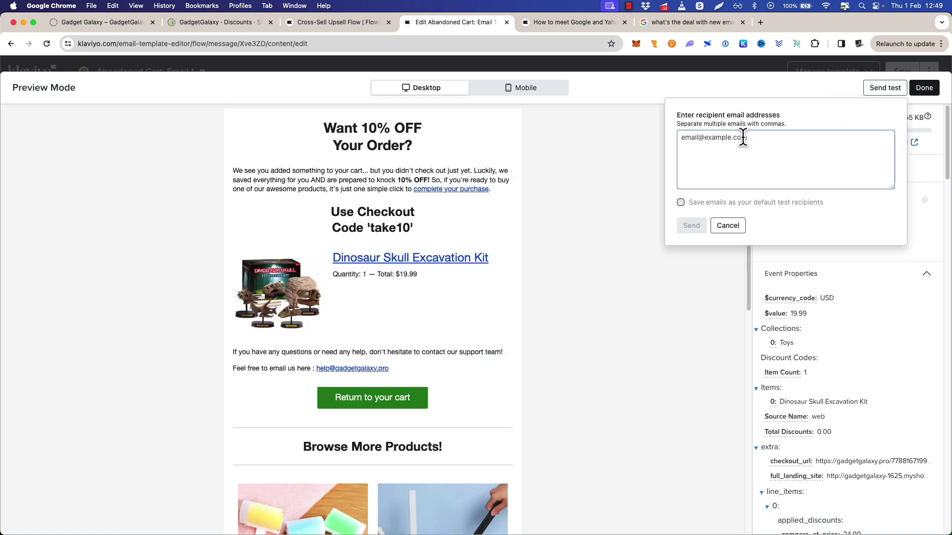
{"action": "key", "text": "super+v"}
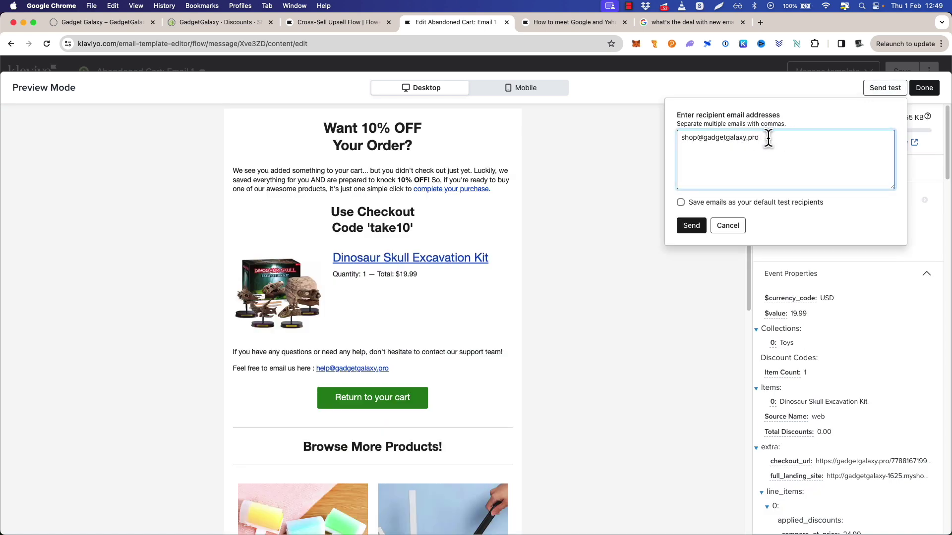
{"action": "left_click", "coordinate": [692, 226]}
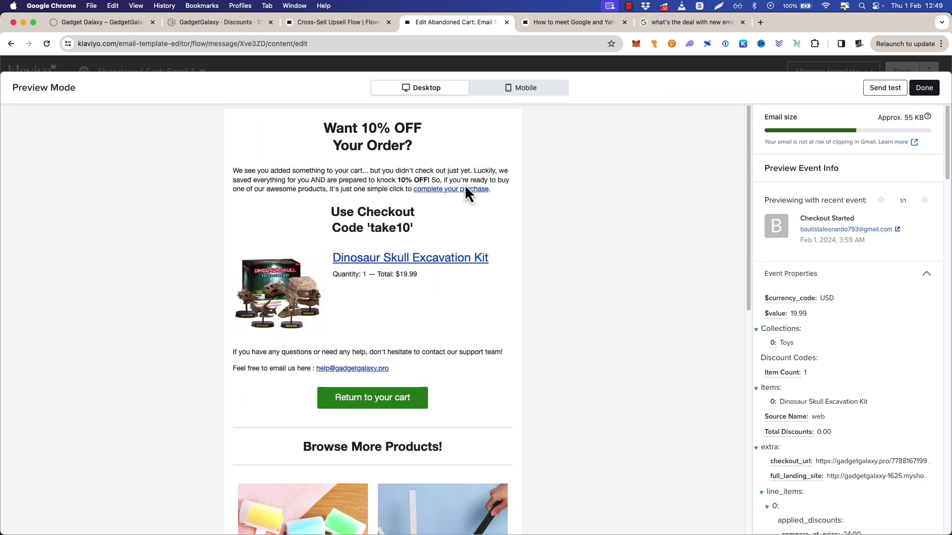
Open the Gadget Galaxy test email, load its images and scroll to the unsubscribe footer.
{"action": "key", "text": "ctrl+Up"}
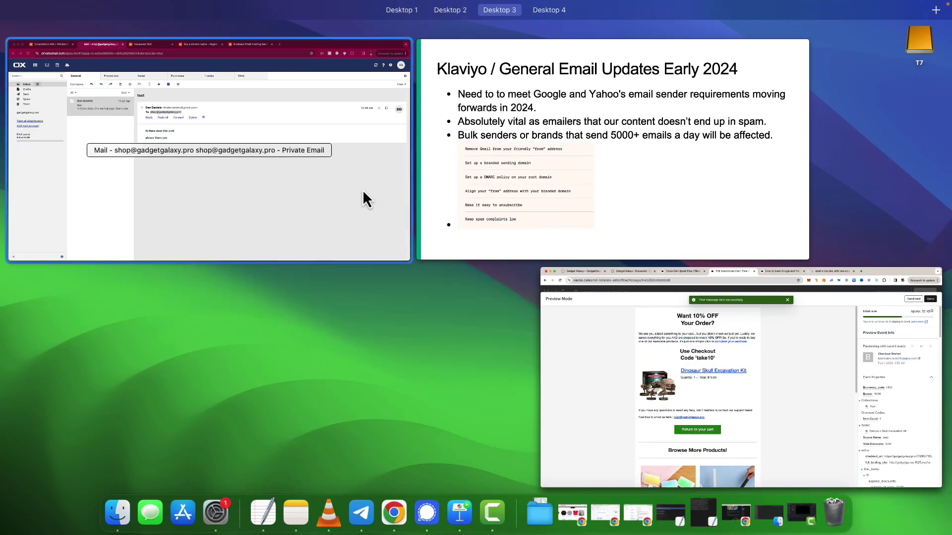
{"action": "left_click", "coordinate": [363, 193]}
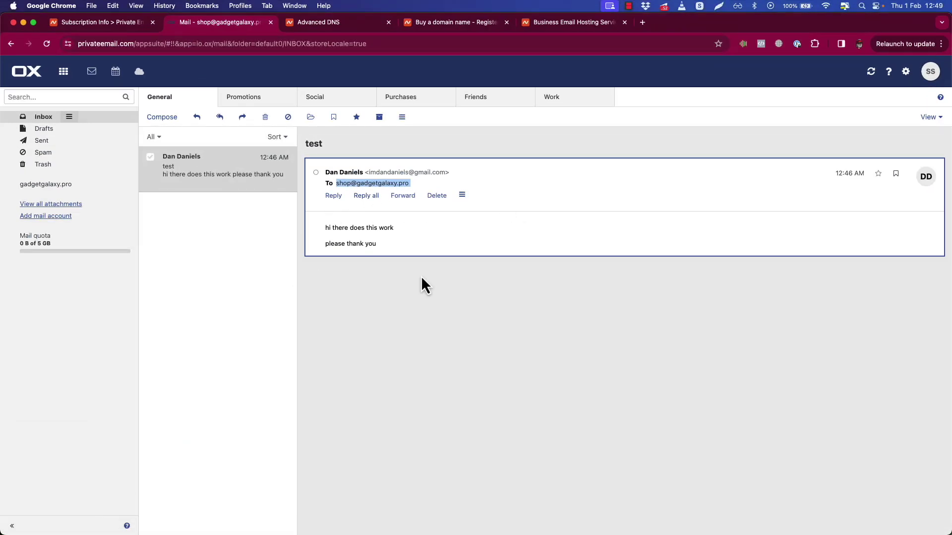
{"action": "left_click", "coordinate": [417, 296]}
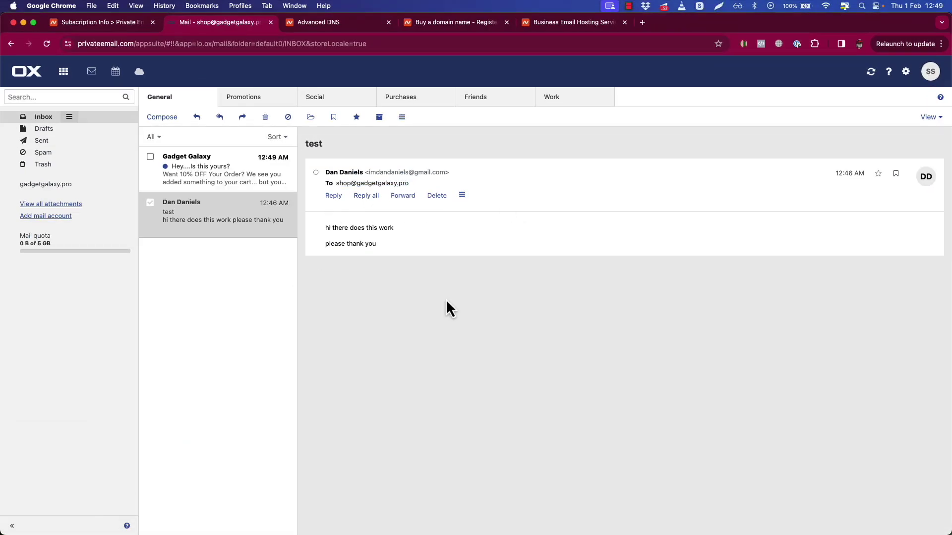
{"action": "left_click", "coordinate": [184, 177]}
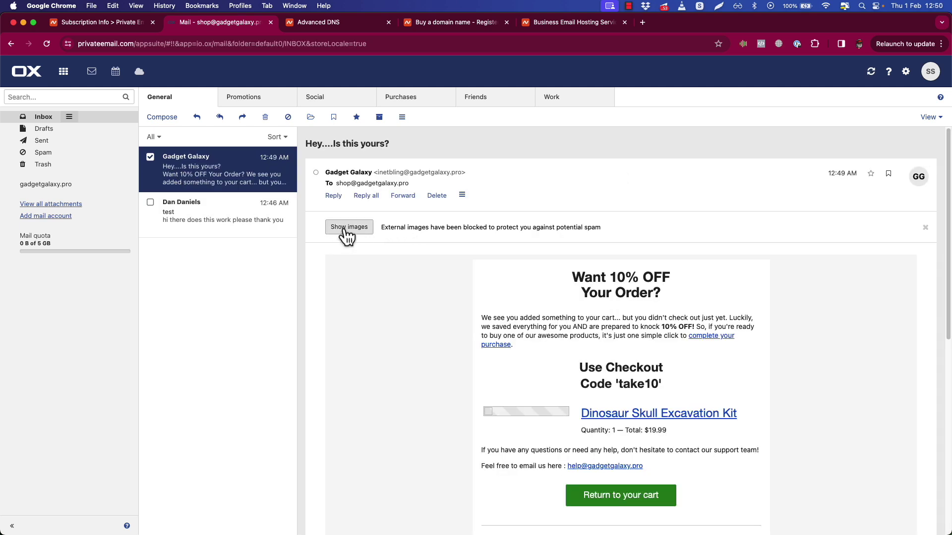
{"action": "left_click", "coordinate": [348, 227]}
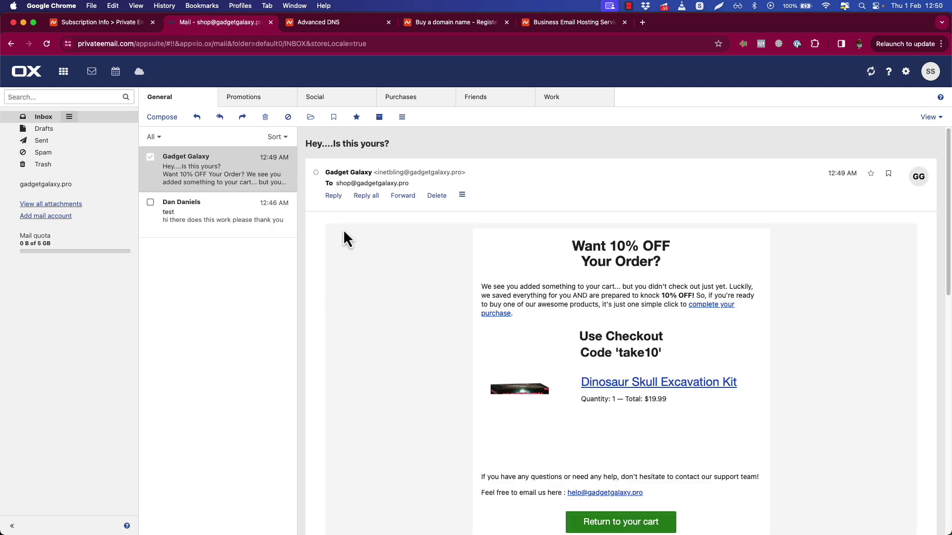
{"action": "scroll", "coordinate": [437, 265], "scroll_direction": "down", "scroll_amount": 4}
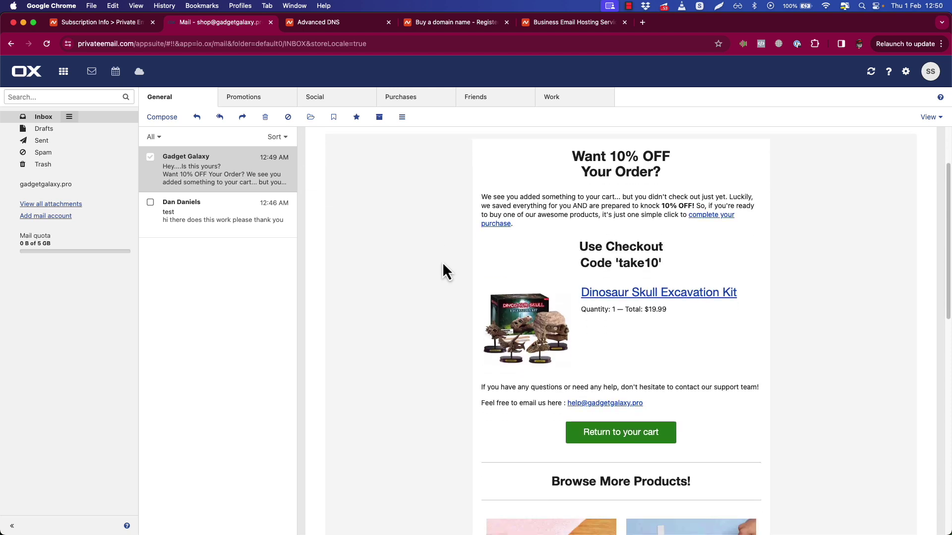
{"action": "scroll", "coordinate": [443, 265], "scroll_direction": "down", "scroll_amount": 10}
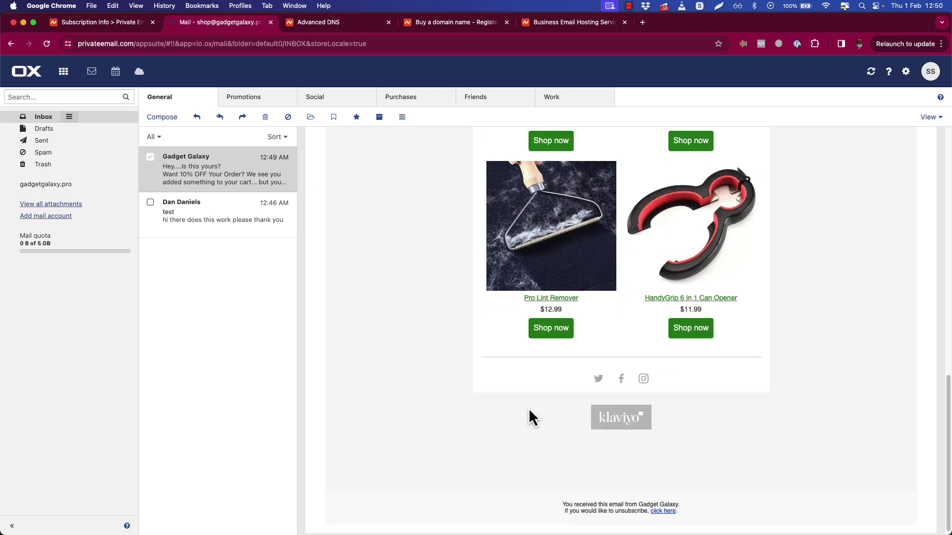
{"action": "scroll", "coordinate": [521, 411], "scroll_direction": "down", "scroll_amount": 1}
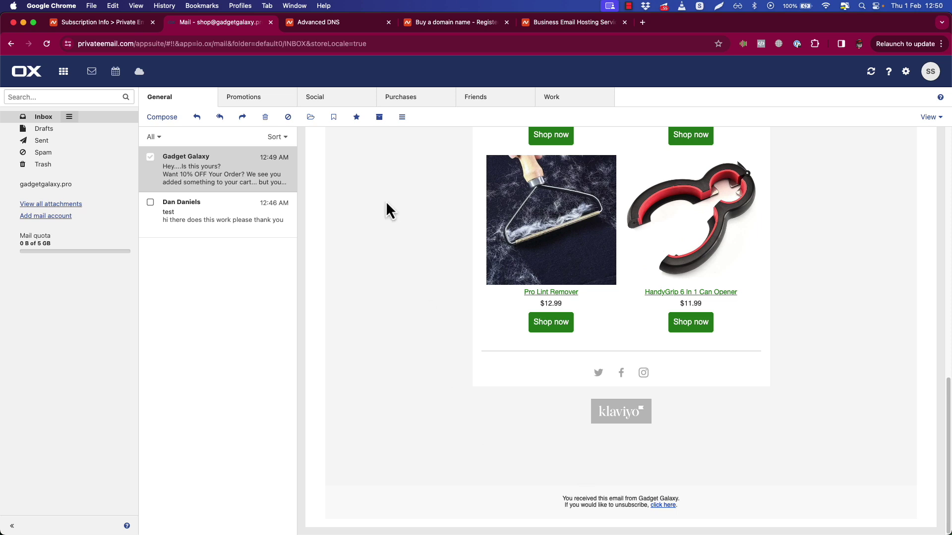
{"action": "key", "text": "ctrl+Up"}
Bring the Keynote 2024 sender-requirements slide to the front.
{"action": "left_click", "coordinate": [320, 194]}
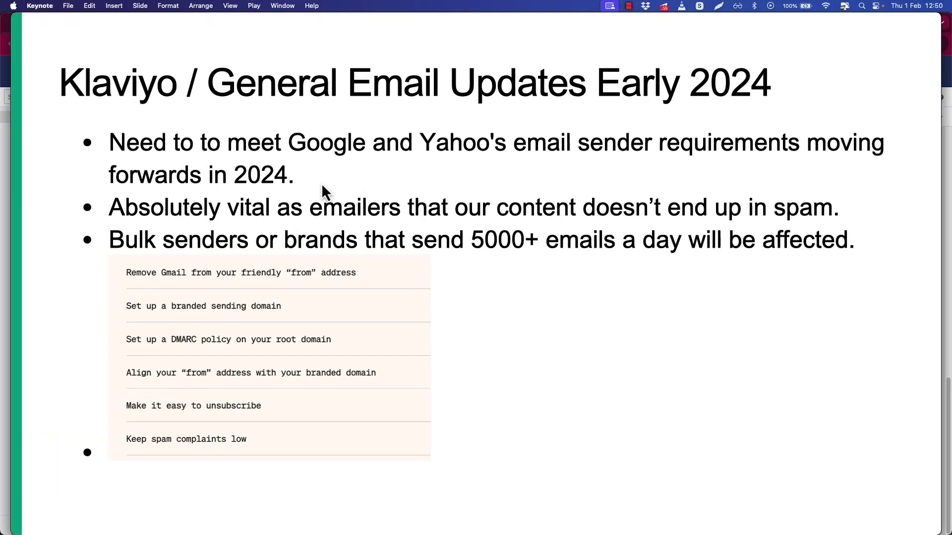